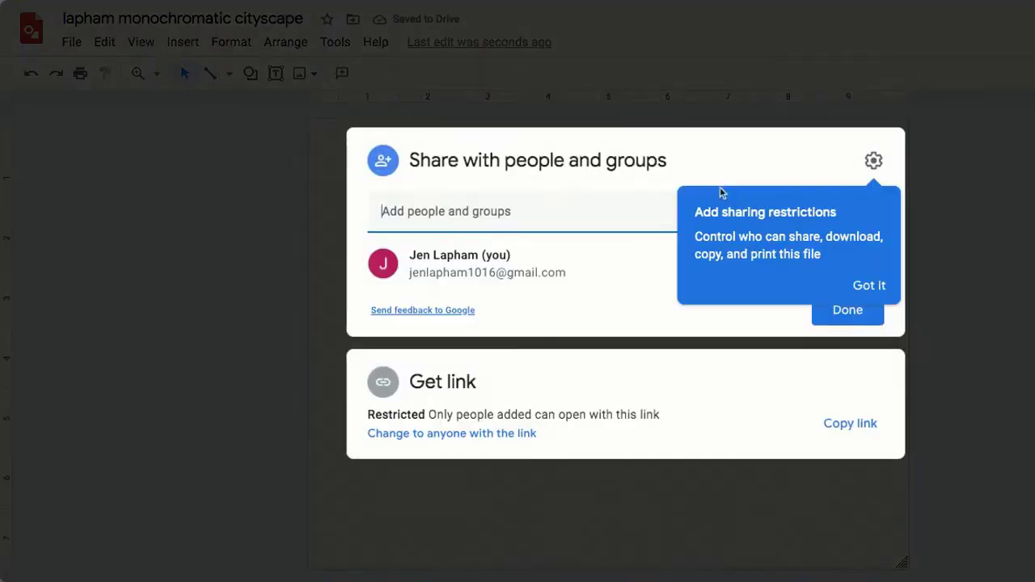
# - Share the drawing with the first suggested contact and send the invitation with notification on
pyautogui.click(523, 211)
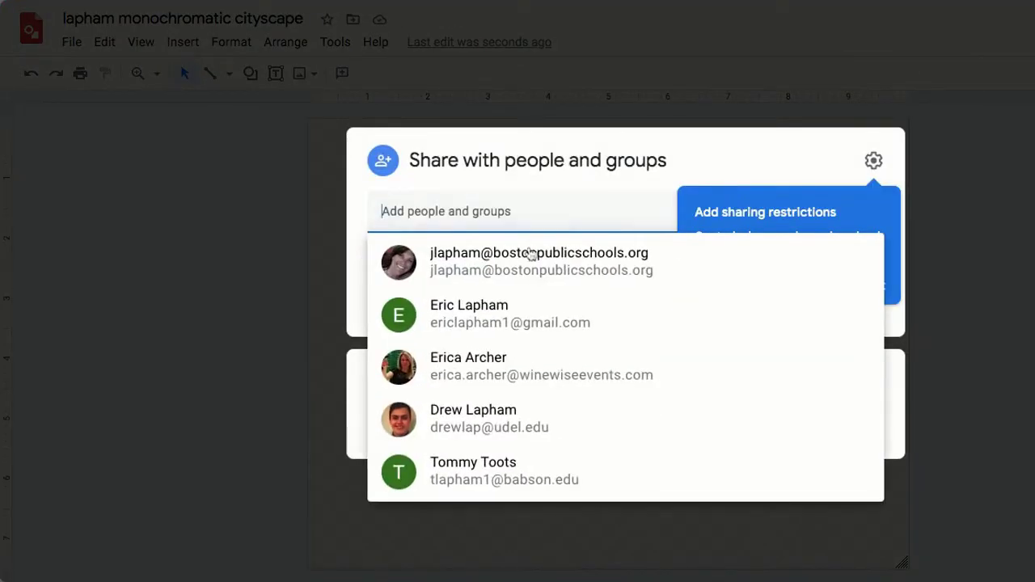
pyautogui.click(523, 279)
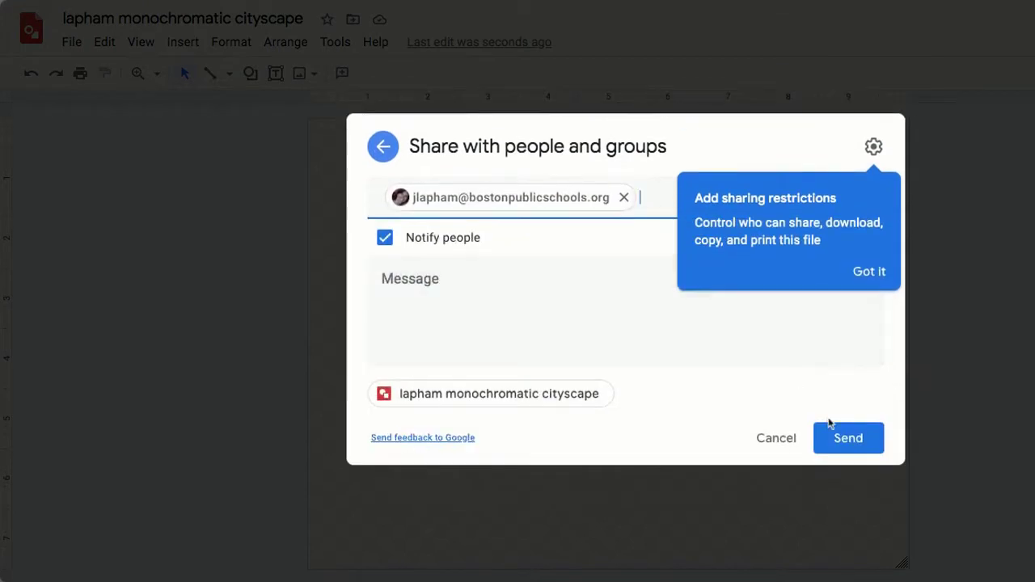
pyautogui.click(841, 453)
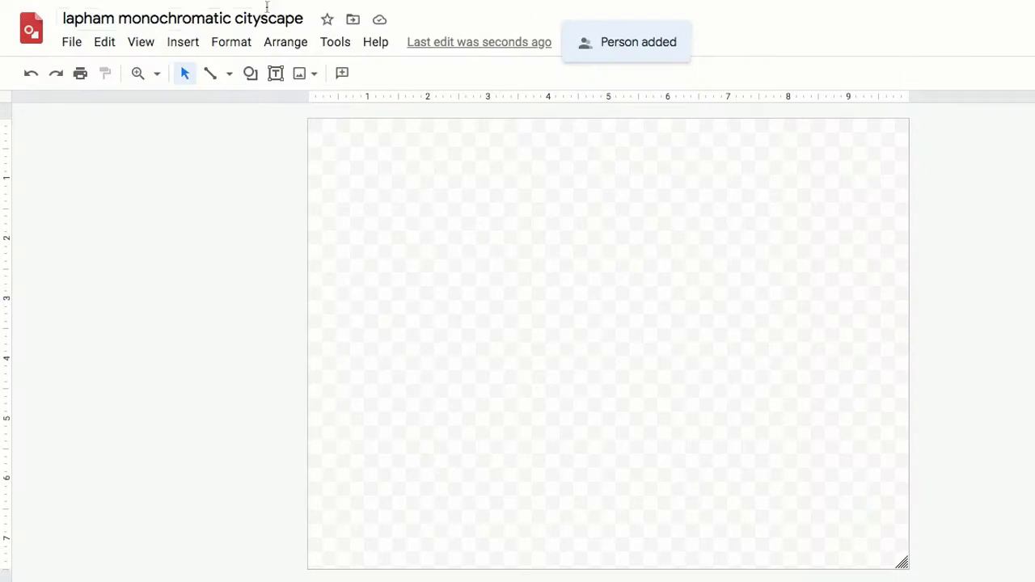
# - Draw a rectangle about 1.7 in wide and 5.2 in tall at the canvas's lower-left corner as the first building
pyautogui.click(251, 75)
pyautogui.moveTo(268, 111)
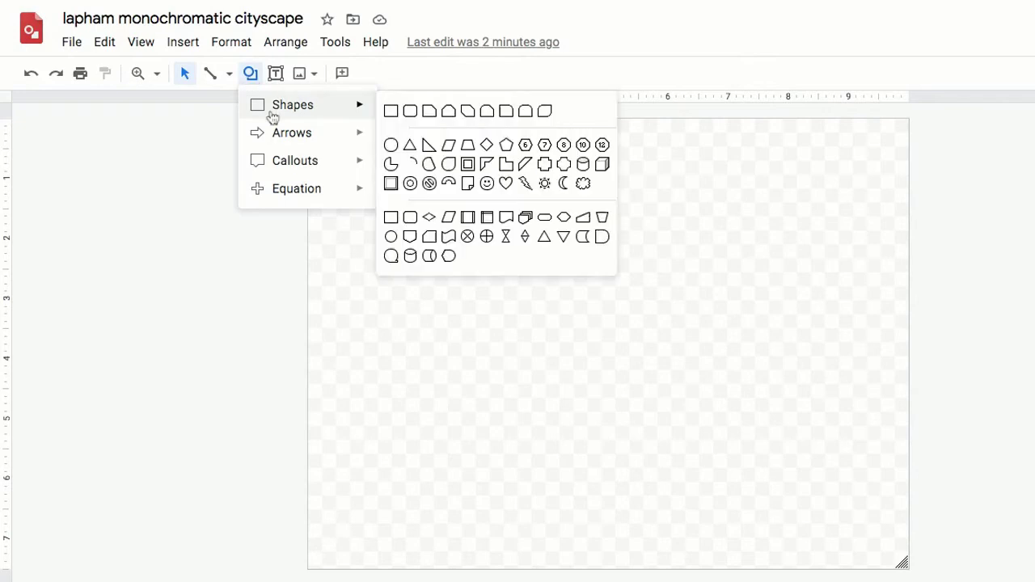
pyautogui.click(390, 115)
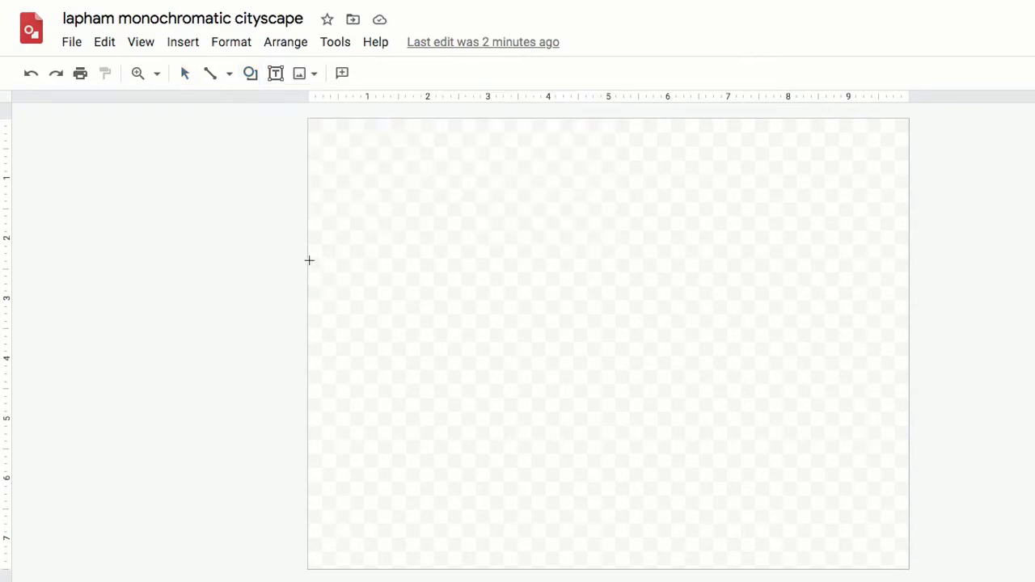
pyautogui.moveTo(309, 260); pyautogui.dragTo(411, 570)
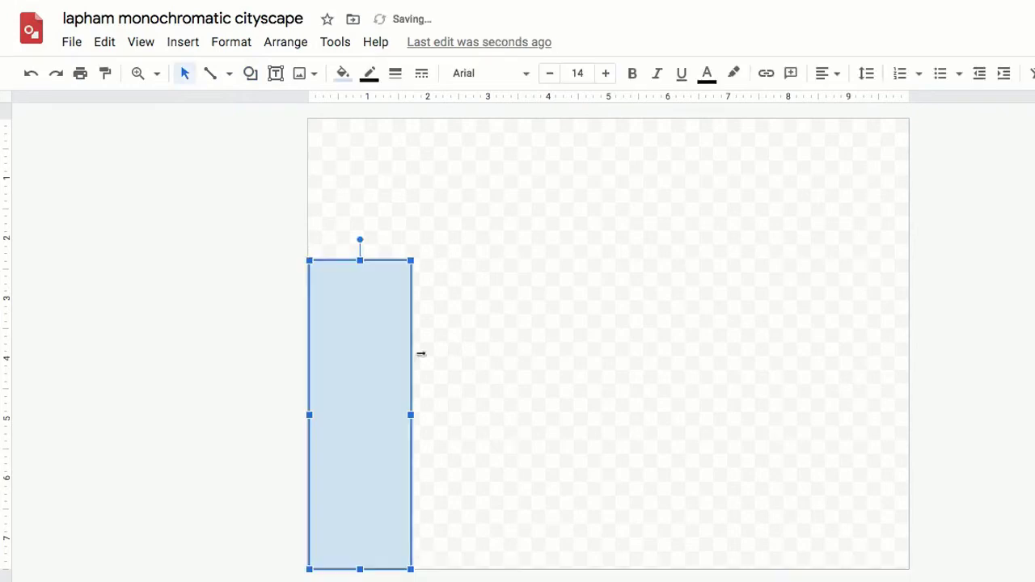
# - Fill the first building with a medium-dark magenta and make its outline transparent
pyautogui.click(343, 72)
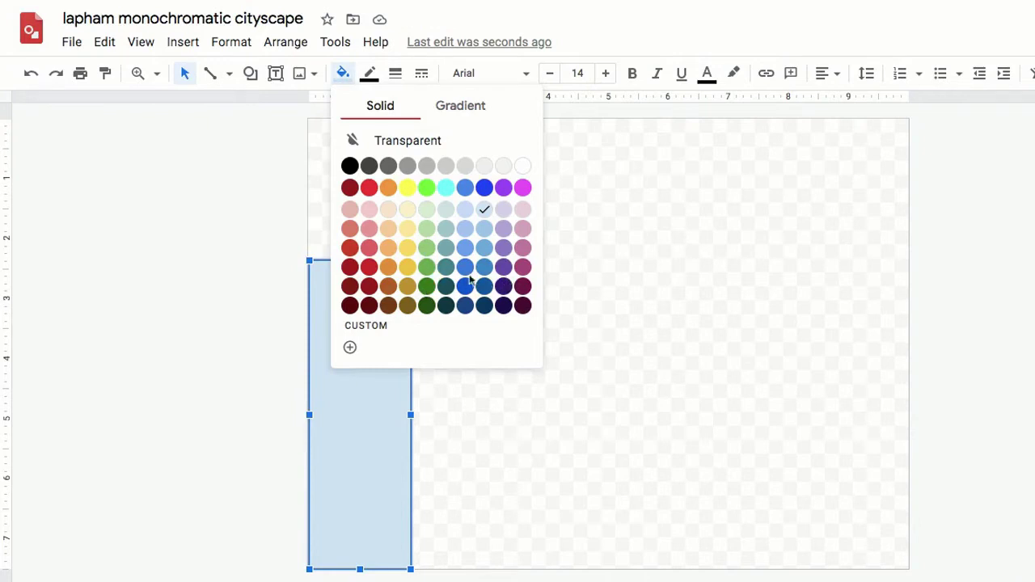
pyautogui.click(524, 268)
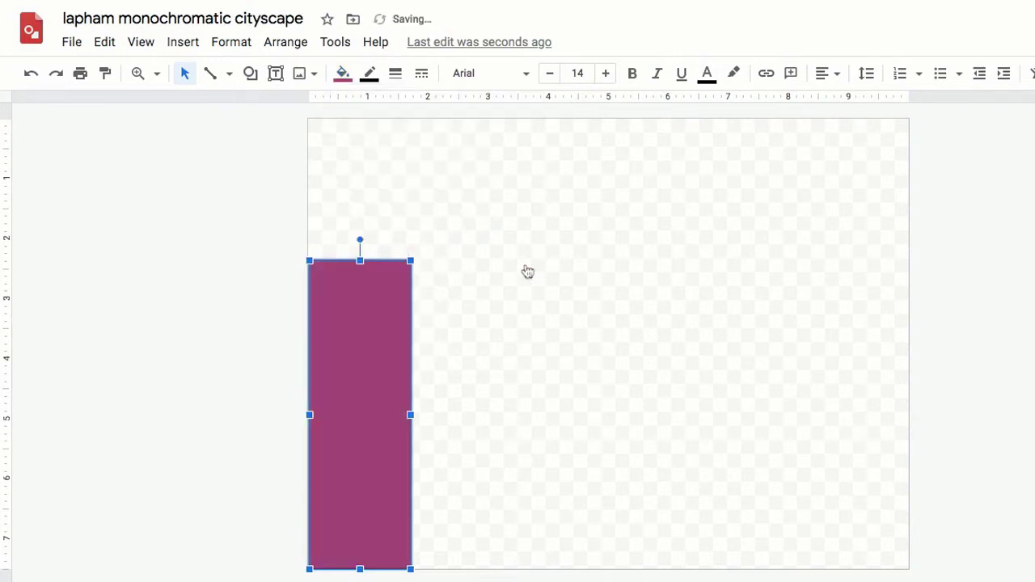
pyautogui.click(370, 73)
pyautogui.click(416, 112)
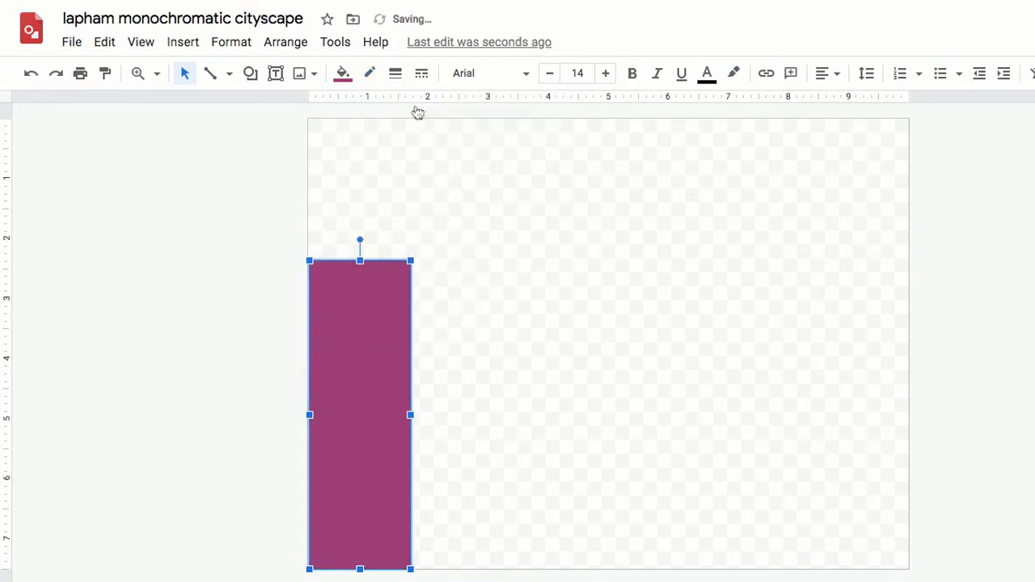
pyautogui.click(449, 269)
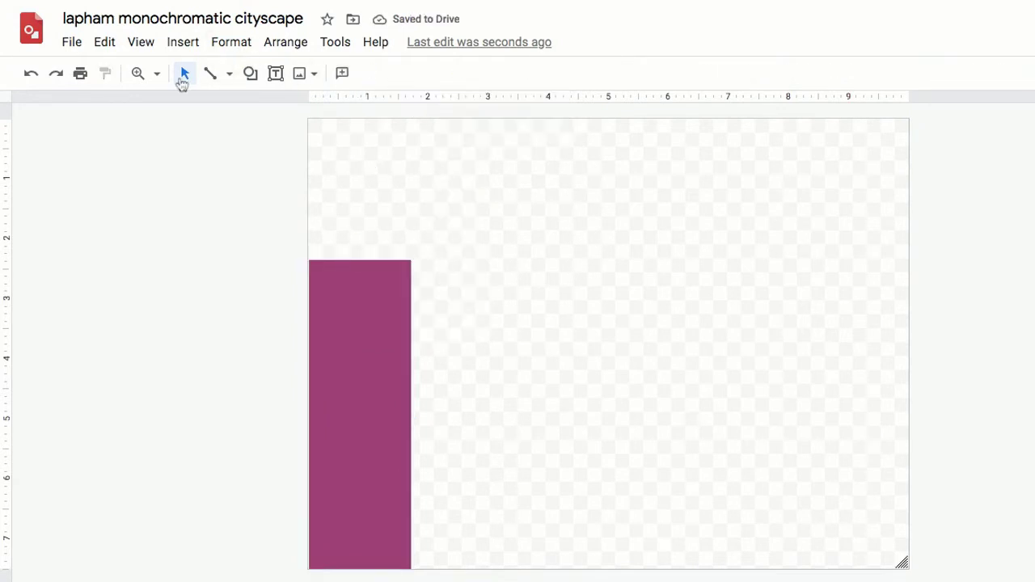
# - Draw a second rectangle about 1.3 in wide and 6.2 in tall, slightly overlapping the first building's right edge
pyautogui.click(252, 76)
pyautogui.moveTo(276, 109)
pyautogui.click(391, 111)
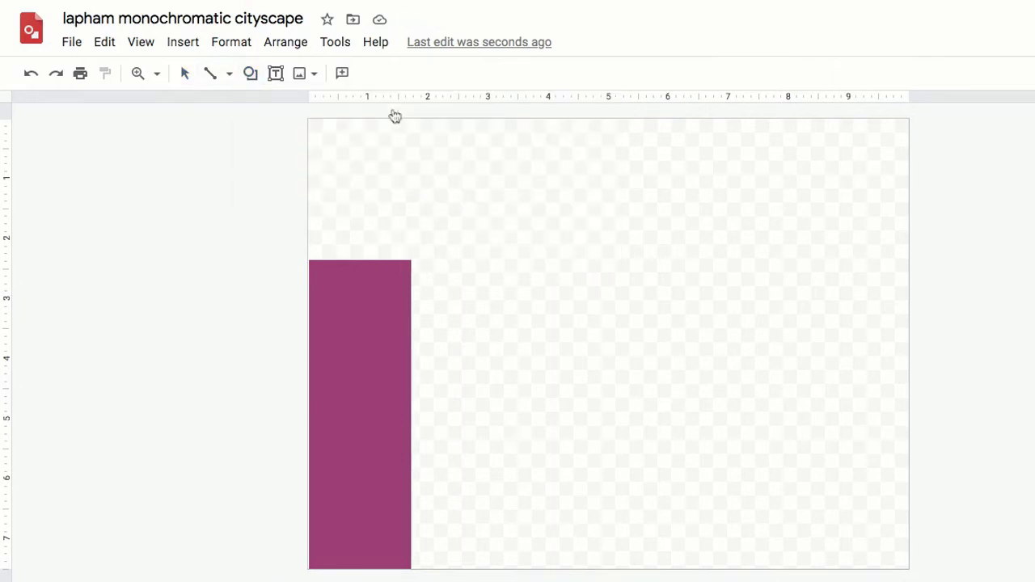
pyautogui.moveTo(406, 199); pyautogui.dragTo(487, 569)
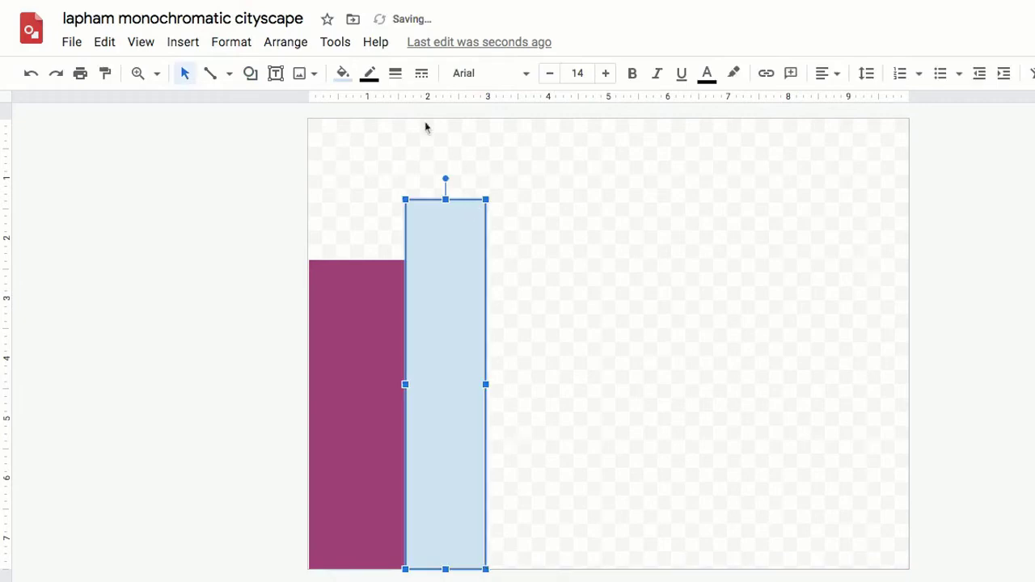
# - Fill the second building with a lighter magenta and make its outline transparent
pyautogui.click(343, 73)
pyautogui.click(523, 248)
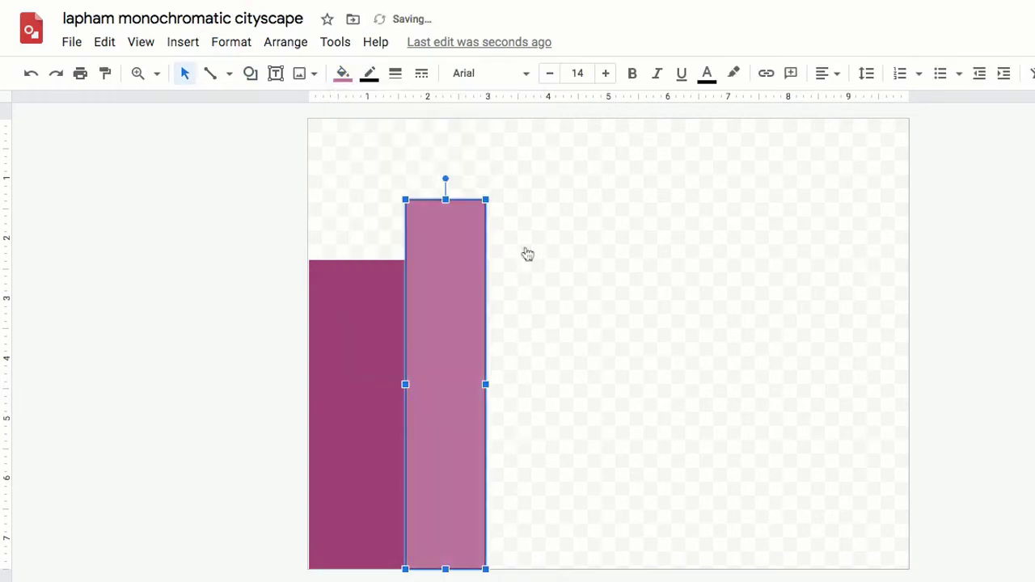
pyautogui.click(369, 74)
pyautogui.click(403, 107)
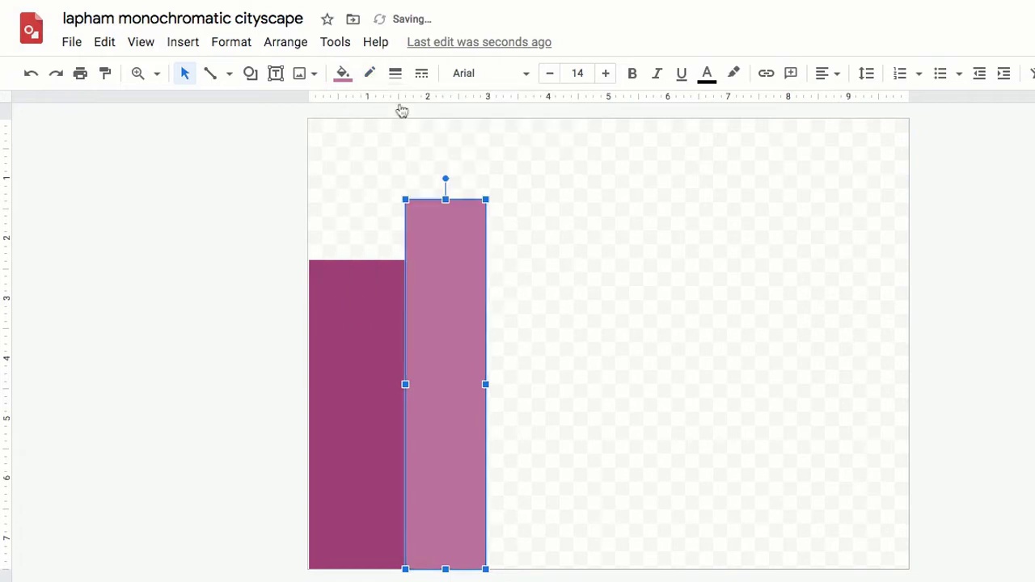
# - Draw a third rectangle about 2.2 in wide and 4 in tall, overlapping the second building's right edge
pyautogui.click(251, 74)
pyautogui.moveTo(287, 116)
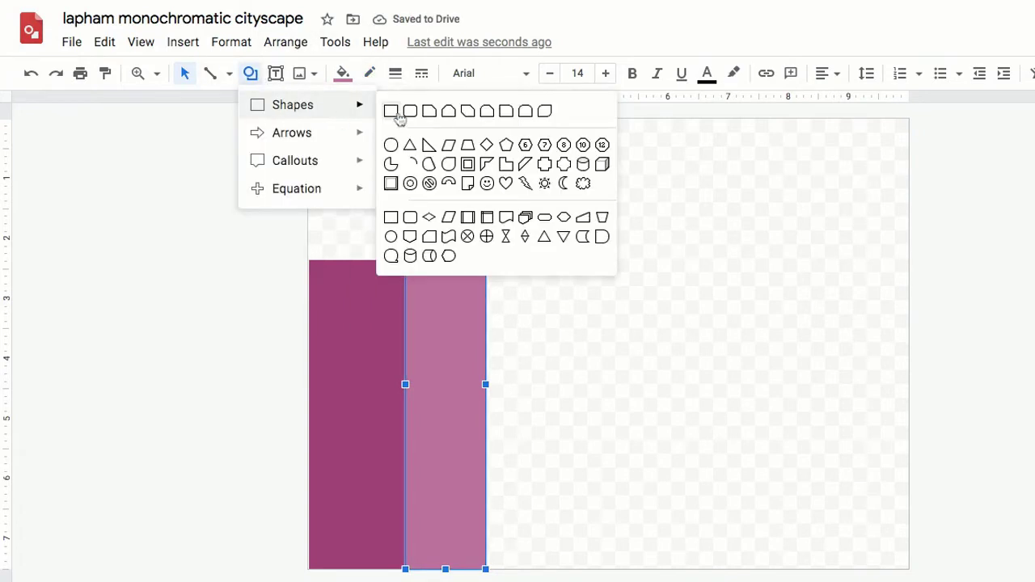
pyautogui.click(395, 113)
pyautogui.moveTo(475, 330); pyautogui.dragTo(607, 569)
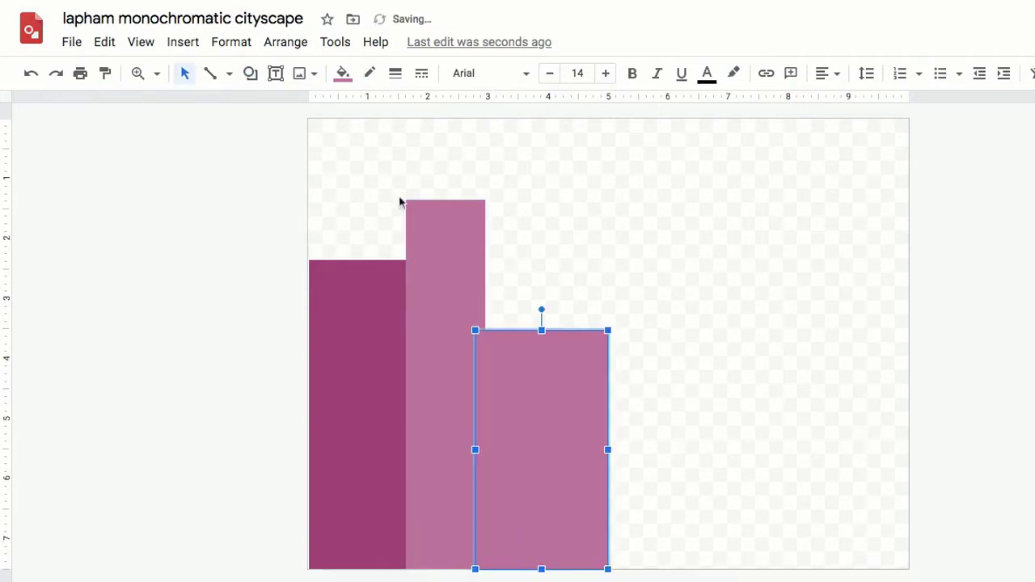
# - Fill the third building with the second-darkest magenta after trying the darkest shade
pyautogui.click(343, 75)
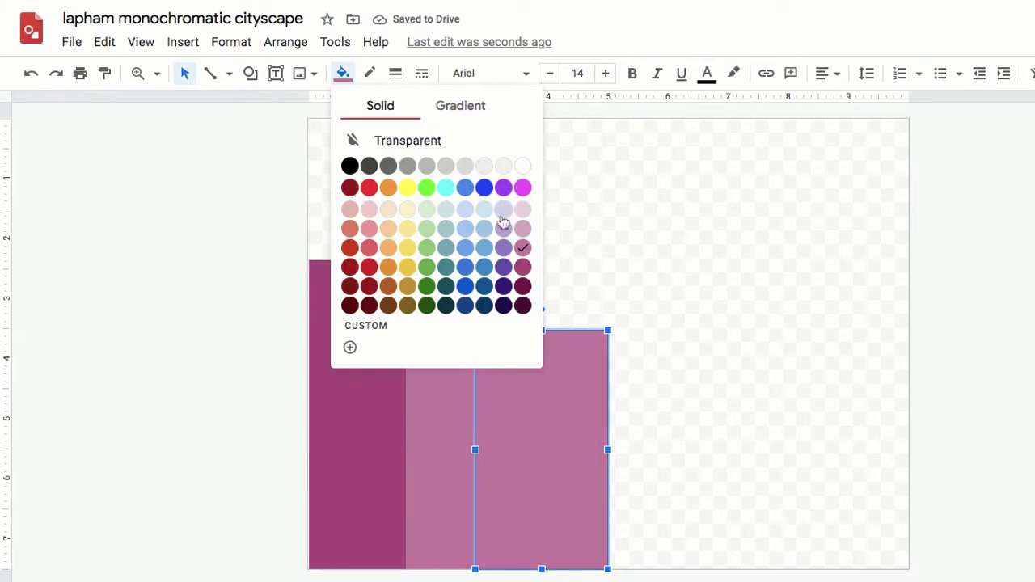
pyautogui.click(524, 306)
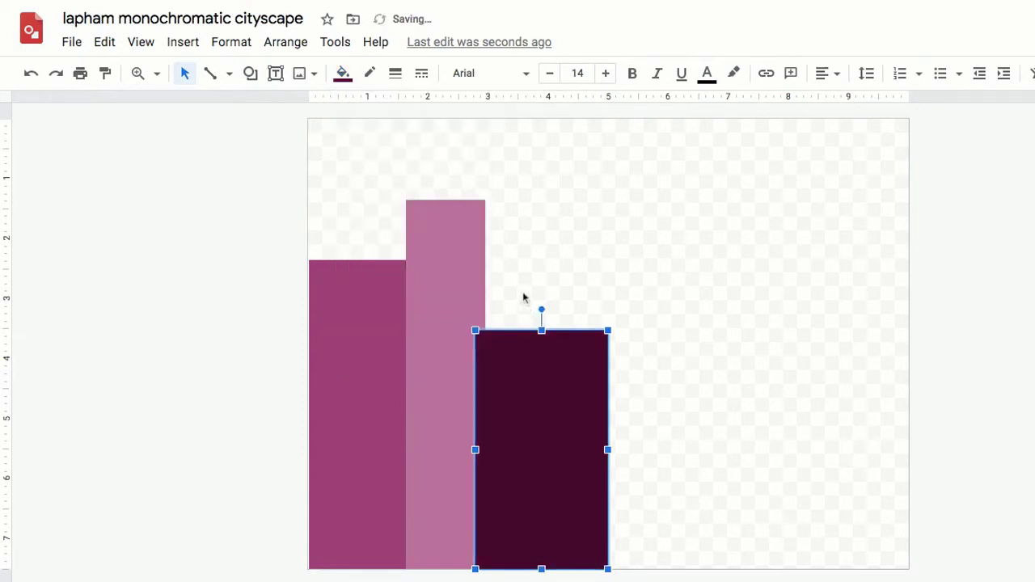
pyautogui.click(343, 75)
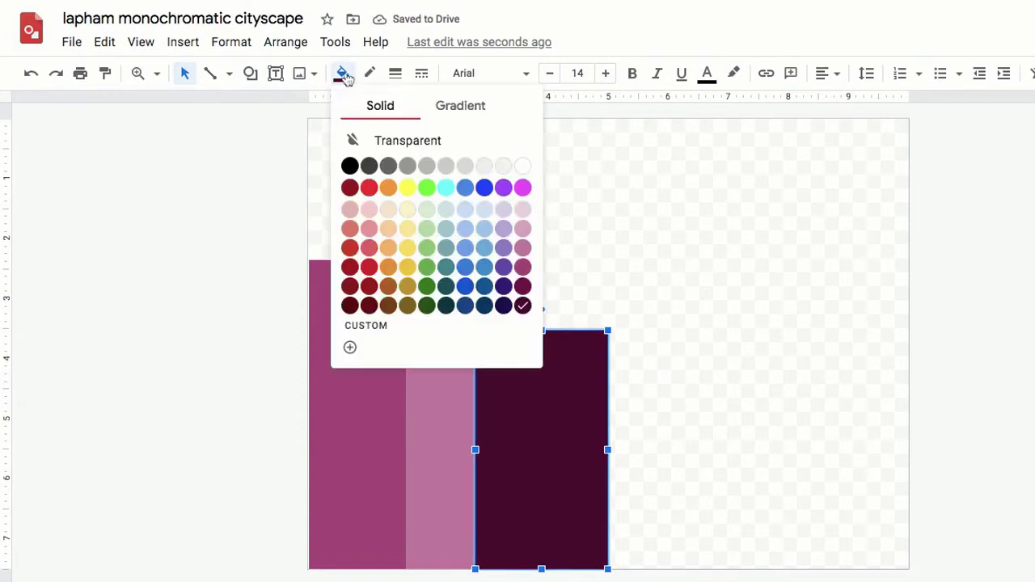
pyautogui.click(522, 286)
pyautogui.click(534, 236)
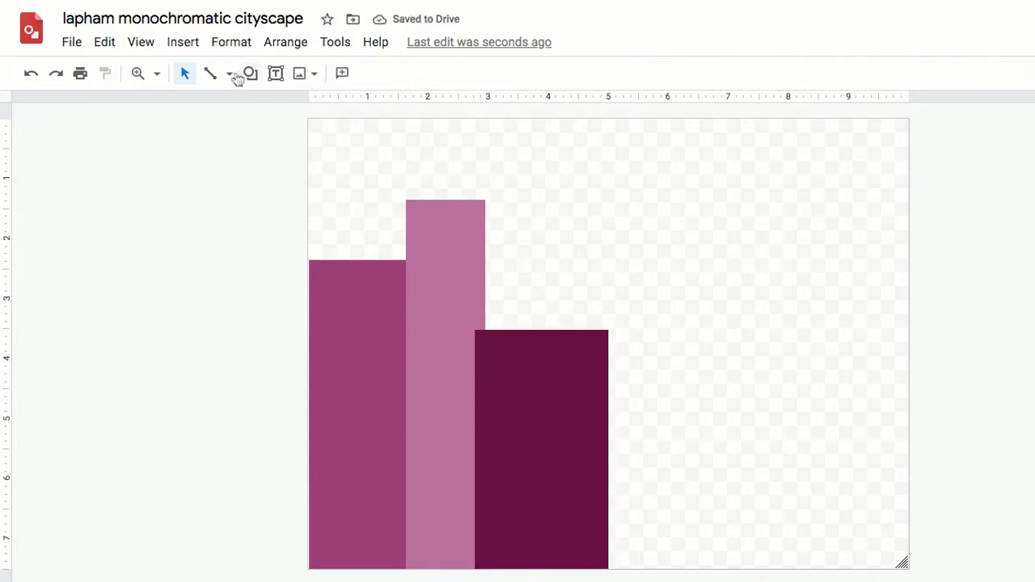
# - Draw a fourth rectangle about 1.8 in wide and 5.6 in tall and move it flush against the third building's right side
pyautogui.click(250, 74)
pyautogui.moveTo(291, 111)
pyautogui.click(392, 111)
pyautogui.moveTo(590, 231); pyautogui.dragTo(700, 569)
pyautogui.moveTo(643, 472); pyautogui.dragTo(660, 471)
# - Fill the fourth building with the palest magenta and make its outline transparent
pyautogui.click(343, 74)
pyautogui.click(522, 210)
pyautogui.click(372, 74)
pyautogui.click(417, 108)
# - Draw a fifth rectangle about 1.3 in wide and 7 in tall just right of the palest building
pyautogui.click(250, 74)
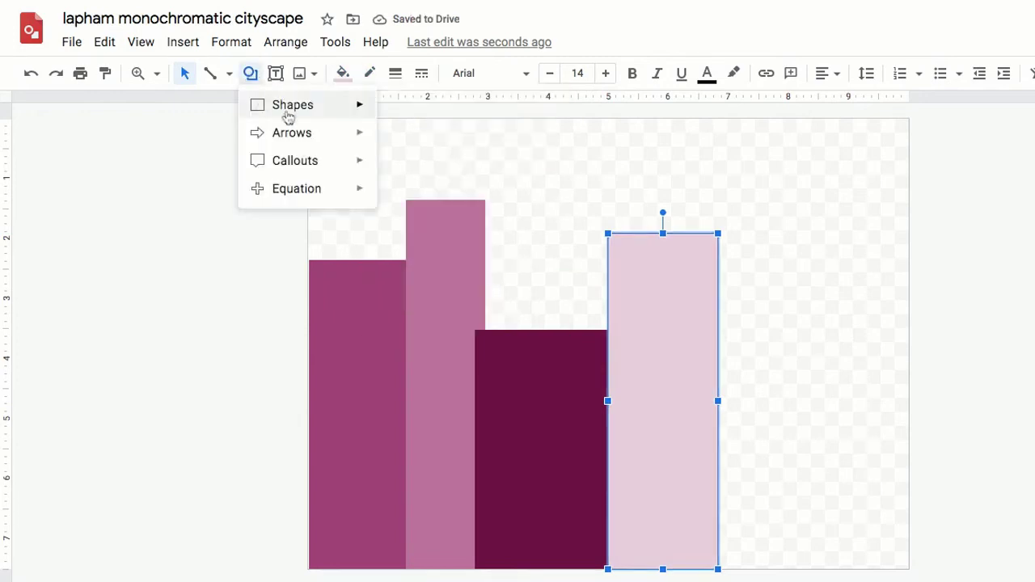
pyautogui.moveTo(289, 116)
pyautogui.click(392, 111)
pyautogui.moveTo(723, 144); pyautogui.dragTo(802, 565)
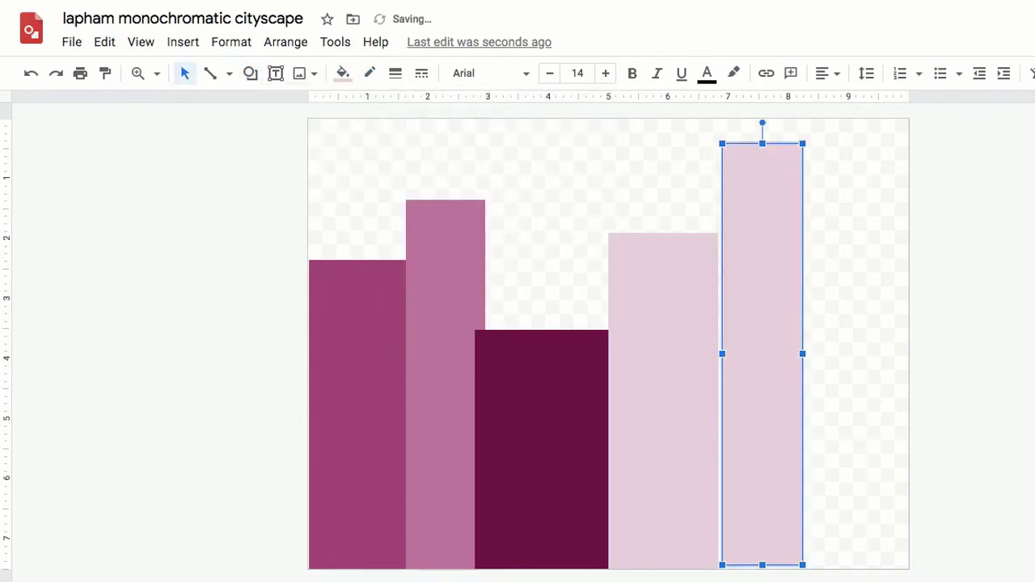
# - Narrow the fifth building to about 0.9 in and fill it with the same magenta as the second building
pyautogui.moveTo(802, 353); pyautogui.dragTo(775, 354)
pyautogui.click(342, 73)
pyautogui.click(524, 246)
# - Duplicate the fifth building and place the copies overlapping, with the right one slightly higher to form a stepped tower
pyautogui.moveTo(745, 289); pyautogui.dragTo(776, 268)
pyautogui.hotkey('ctrl', 'd')
pyautogui.moveTo(777, 555); pyautogui.dragTo(777, 565)
pyautogui.click(825, 516)
# - Draw a rectangle about 1.8 in wide and 5.1 in tall between the stepped tower and the canvas's right edge
pyautogui.click(250, 73)
pyautogui.moveTo(293, 105)
pyautogui.click(391, 110)
pyautogui.moveTo(802, 261); pyautogui.dragTo(909, 572)
# - Fill the rightmost building with the second-lightest magenta and remove its outline
pyautogui.click(343, 73)
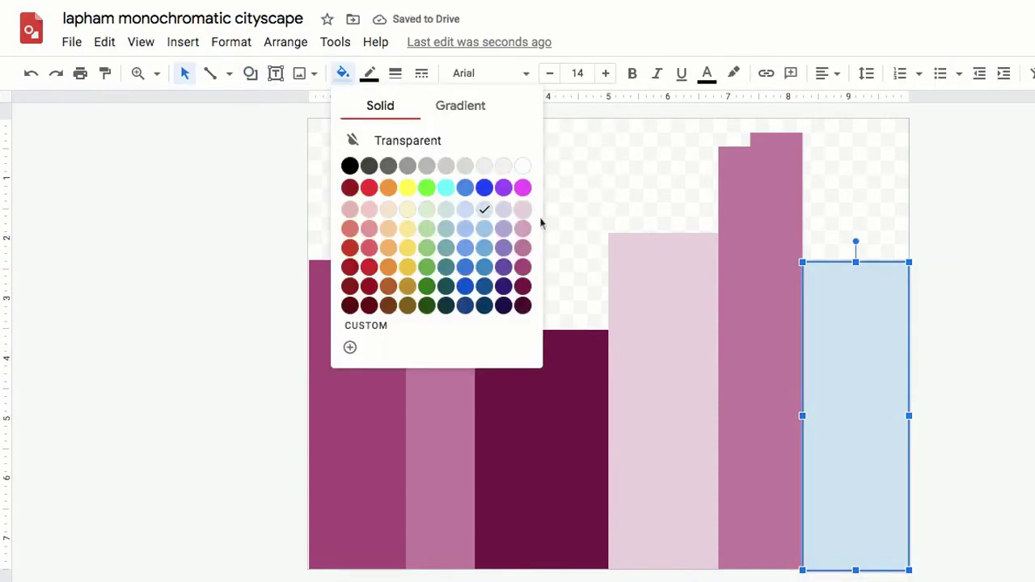
pyautogui.click(522, 249)
pyautogui.click(343, 73)
pyautogui.click(525, 232)
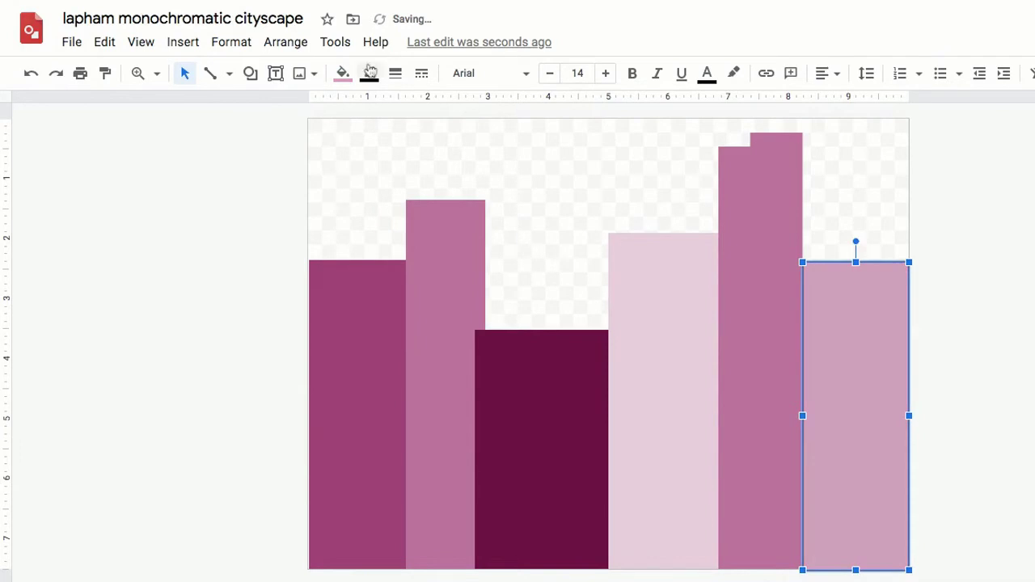
pyautogui.click(529, 150)
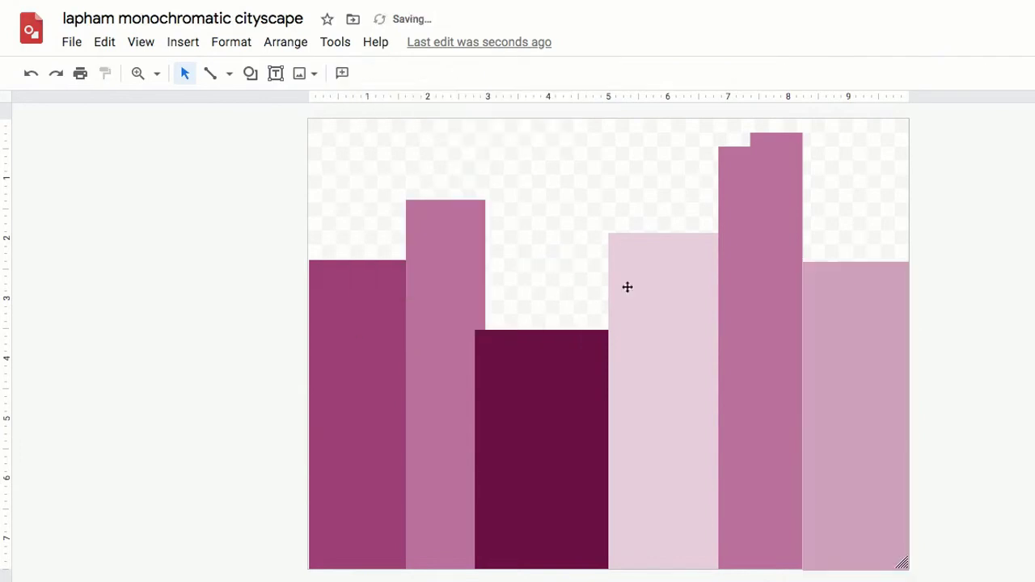
# - Widen the rightmost building leftward to about 2.2 in so that it overlaps the stepped tower
pyautogui.click(825, 448)
pyautogui.moveTo(801, 415); pyautogui.dragTo(775, 416)
pyautogui.click(964, 389)
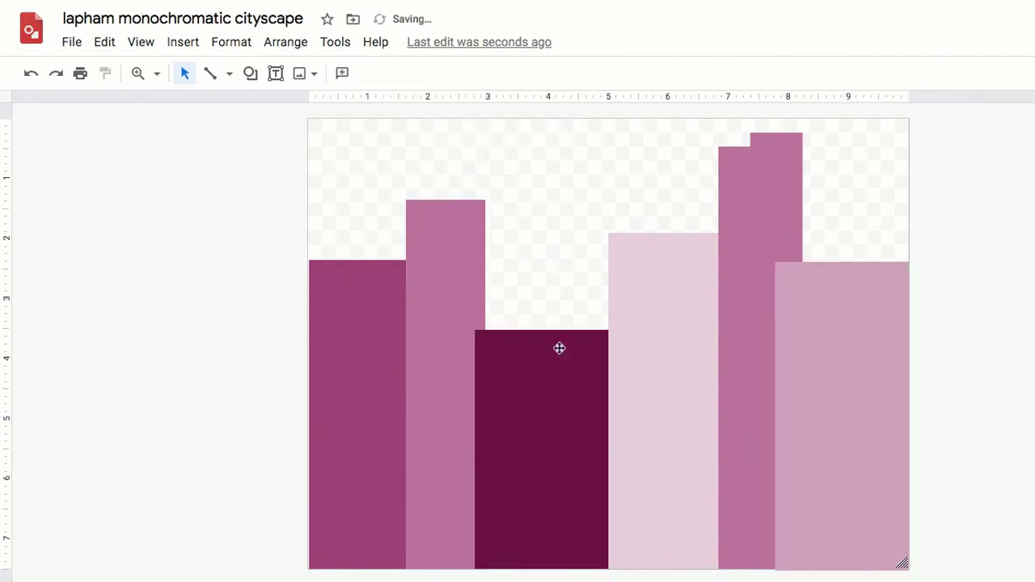
# - Try the darkest magenta as a solid canvas background and undo it
pyautogui.rightClick(551, 185)
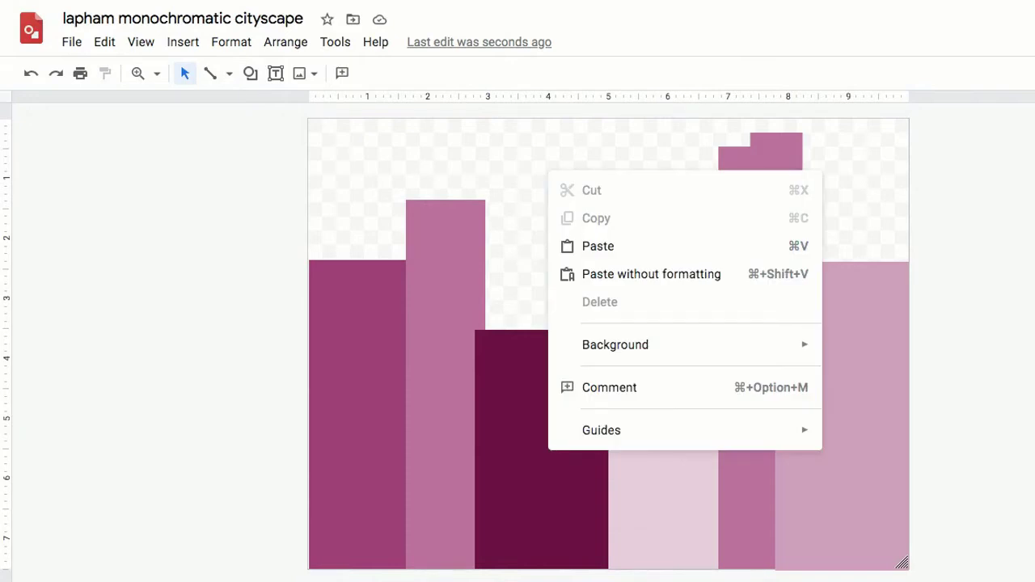
pyautogui.moveTo(615, 345)
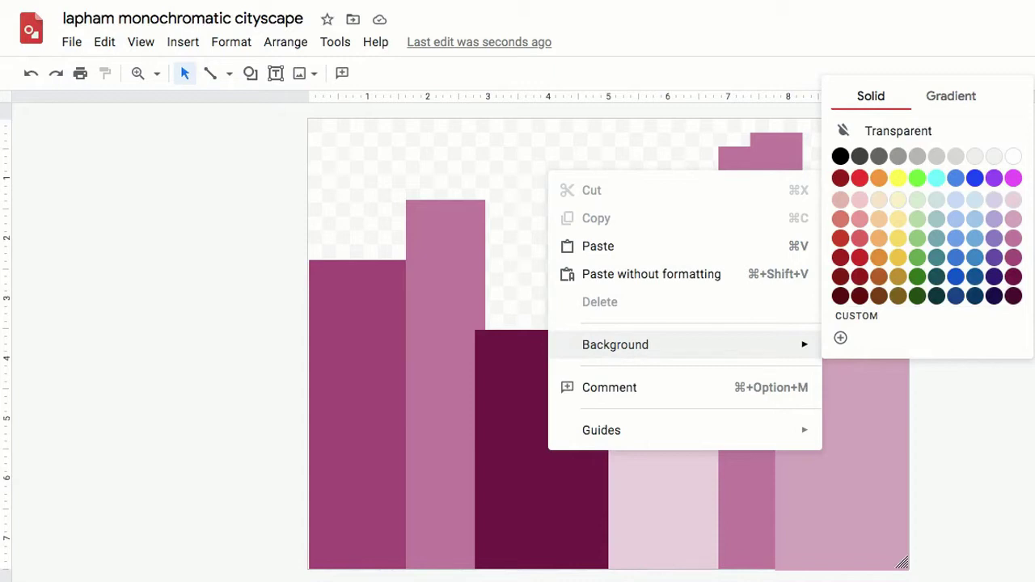
pyautogui.click(1014, 297)
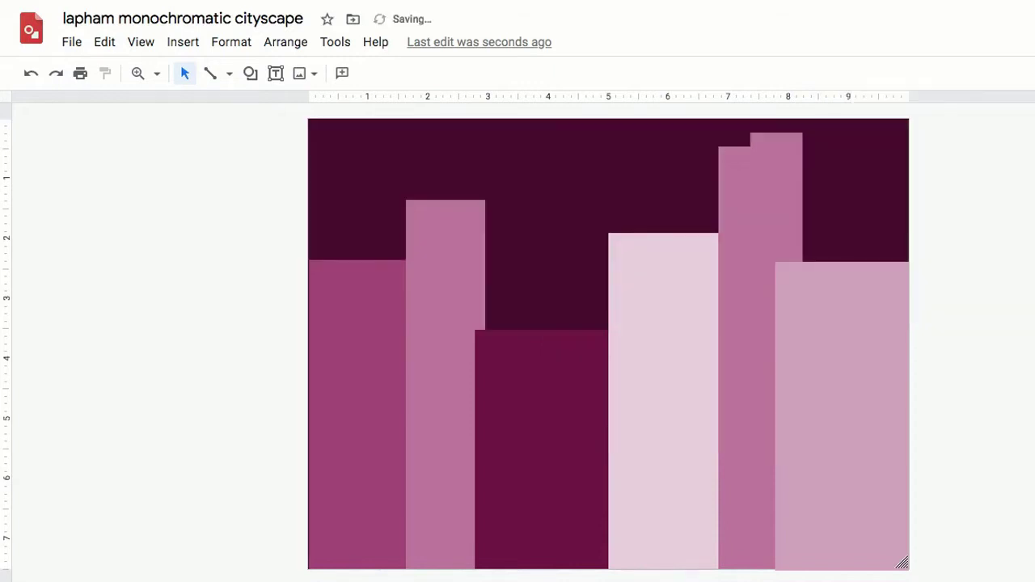
pyautogui.hotkey('ctrl', 'z')
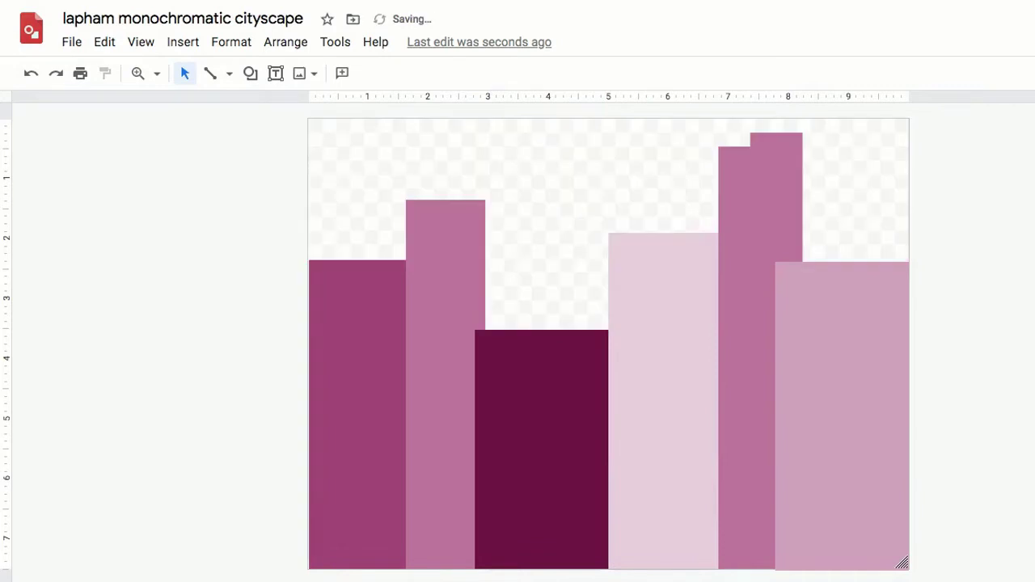
# - Start a custom linear gradient for the canvas background and set its first stop to the darkest magenta
pyautogui.rightClick(631, 203)
pyautogui.moveTo(766, 375)
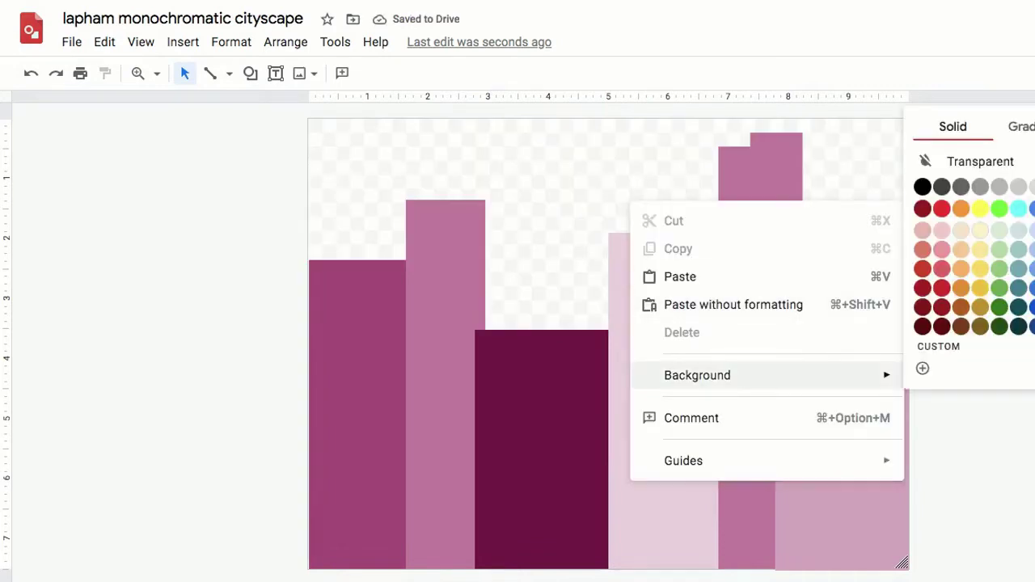
pyautogui.click(1023, 127)
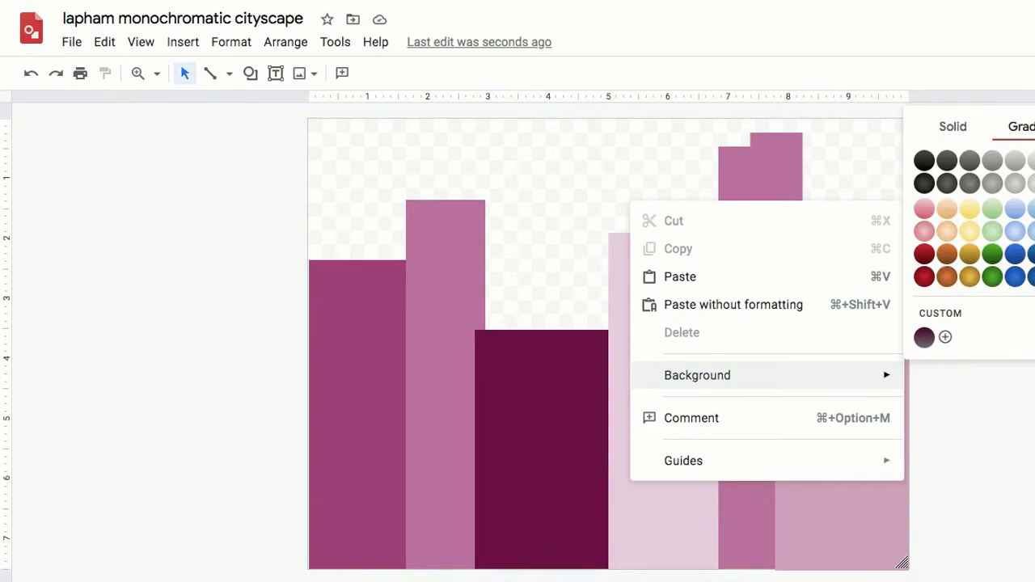
pyautogui.click(941, 313)
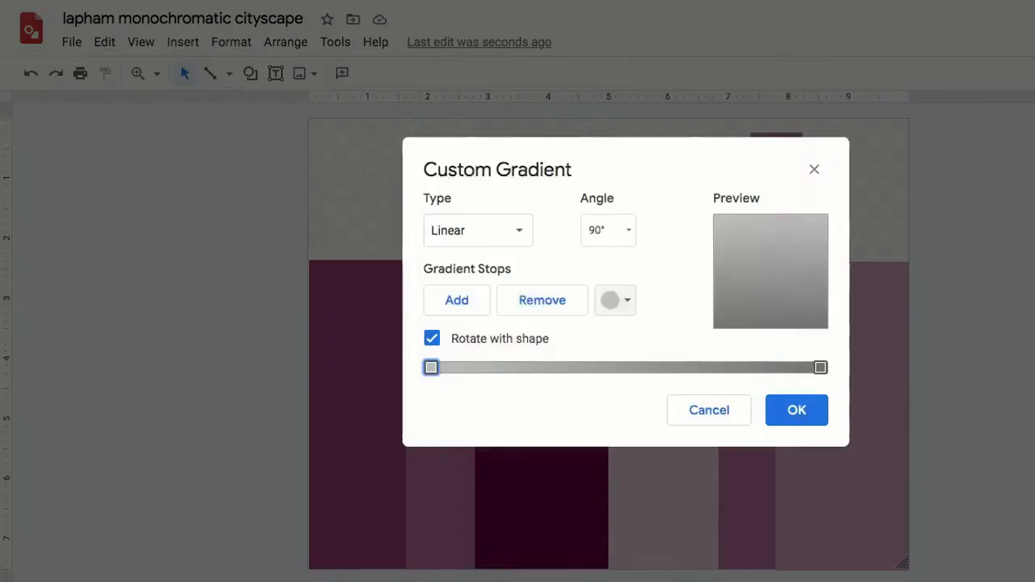
pyautogui.click(615, 300)
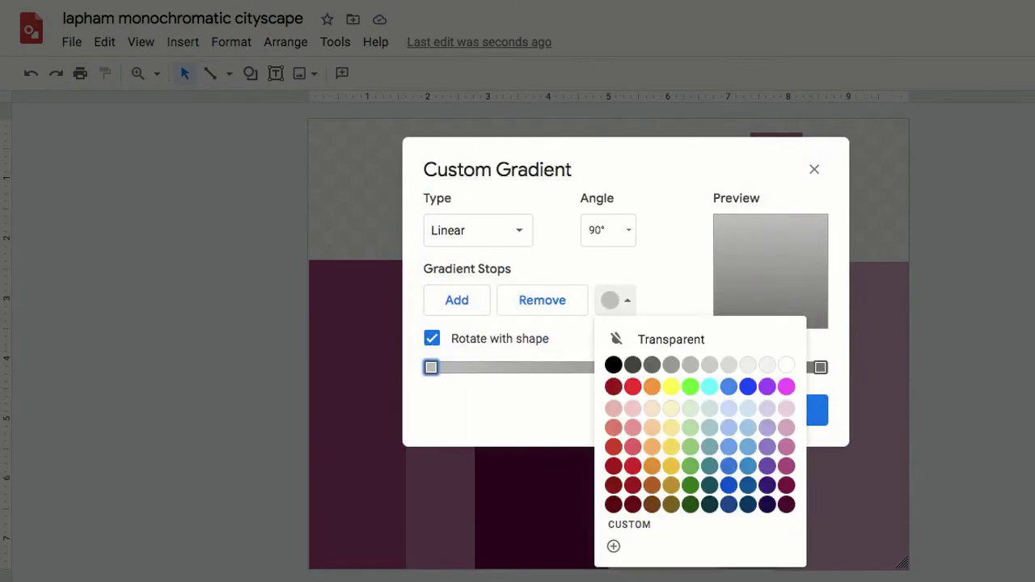
pyautogui.click(786, 504)
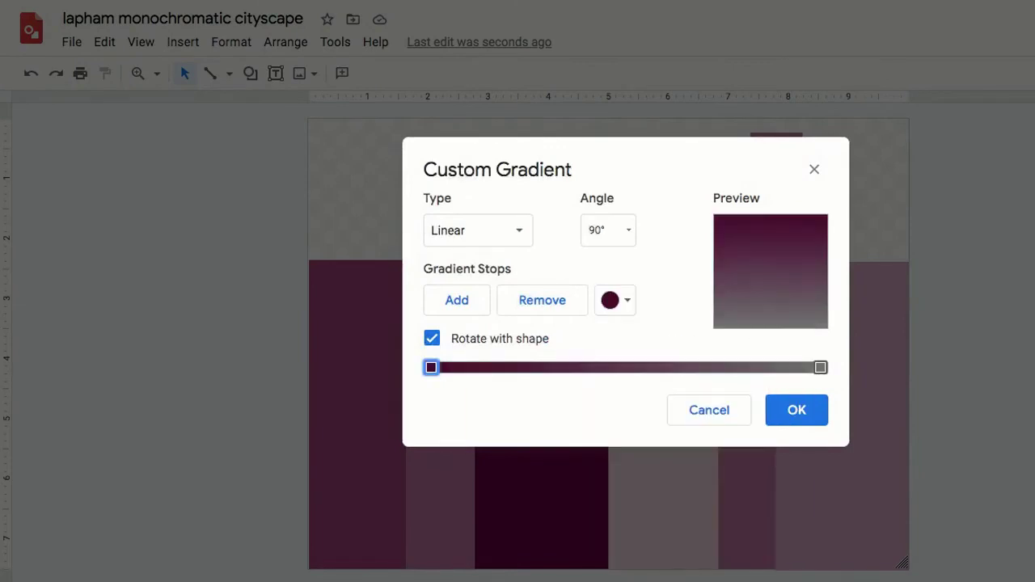
# - Apply the custom gradient to the canvas background
pyautogui.click(797, 410)
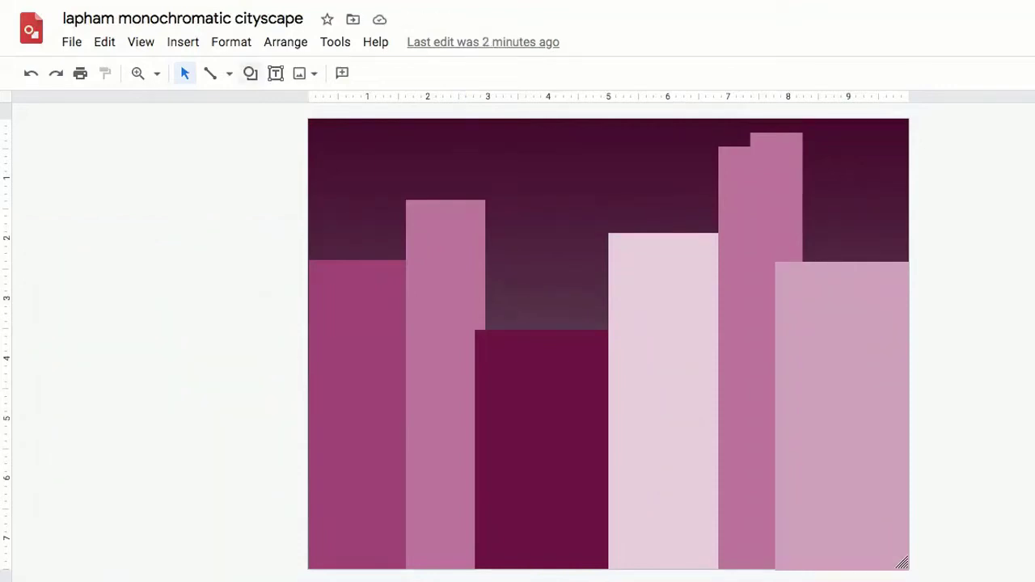
# - Draw a tiny oval star in the sky above the leftmost building
pyautogui.click(250, 73)
pyautogui.moveTo(293, 105)
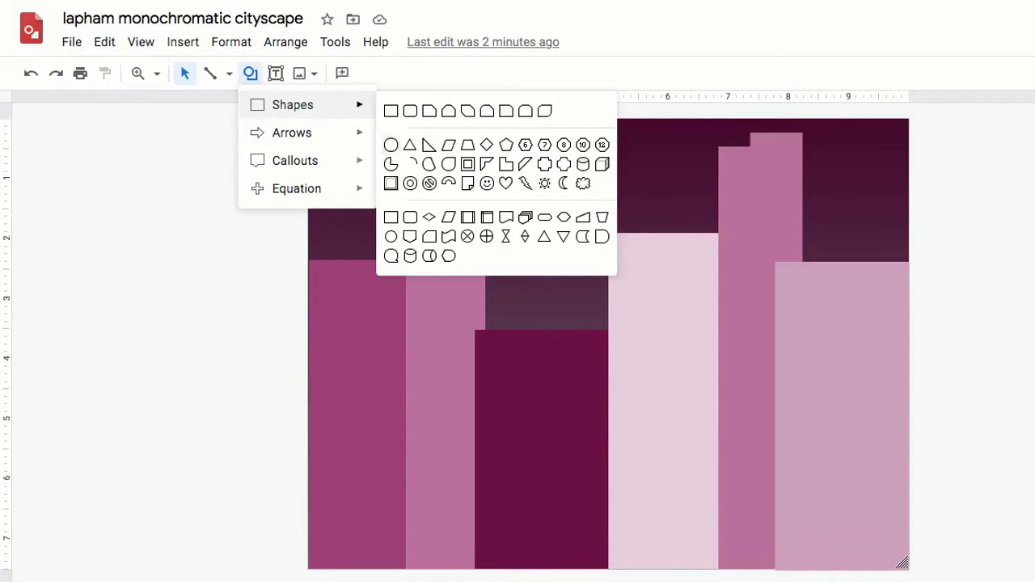
pyautogui.click(391, 111)
pyautogui.moveTo(359, 143); pyautogui.dragTo(364, 147)
# - Fill the tiny star above the leftmost building with white and remove its outline
pyautogui.click(343, 73)
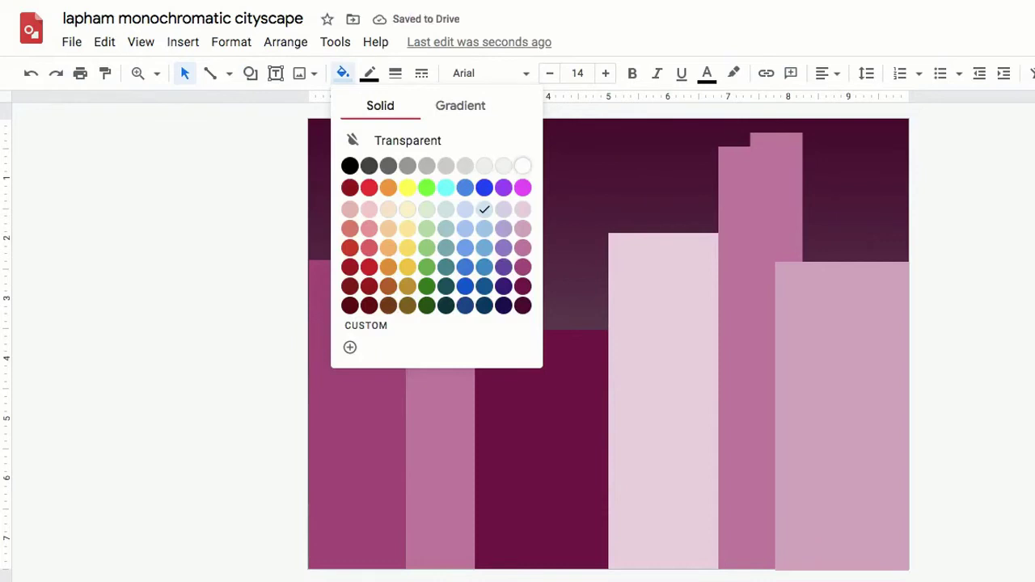
pyautogui.click(522, 166)
pyautogui.click(369, 73)
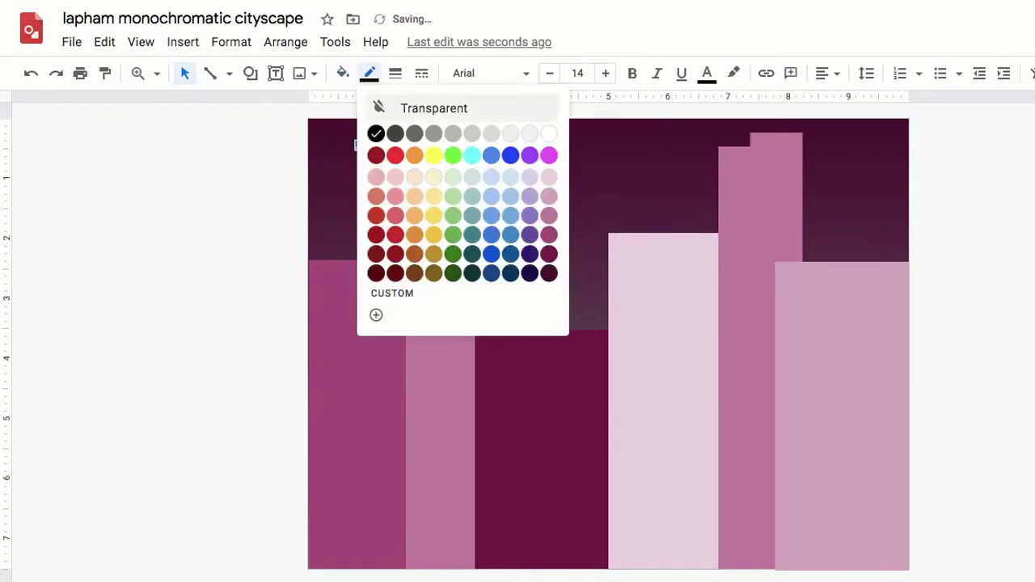
pyautogui.click(379, 106)
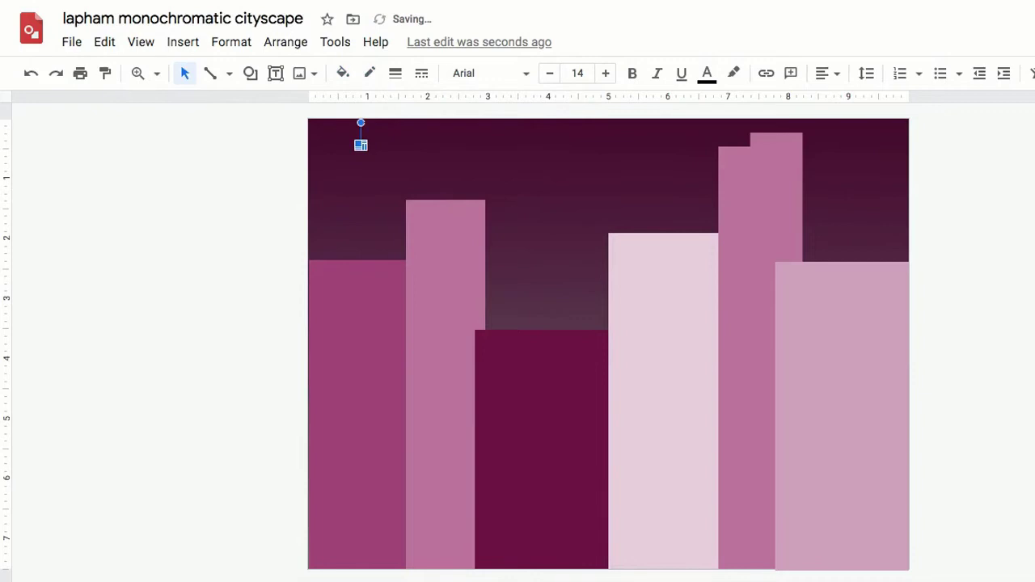
pyautogui.press('Escape')
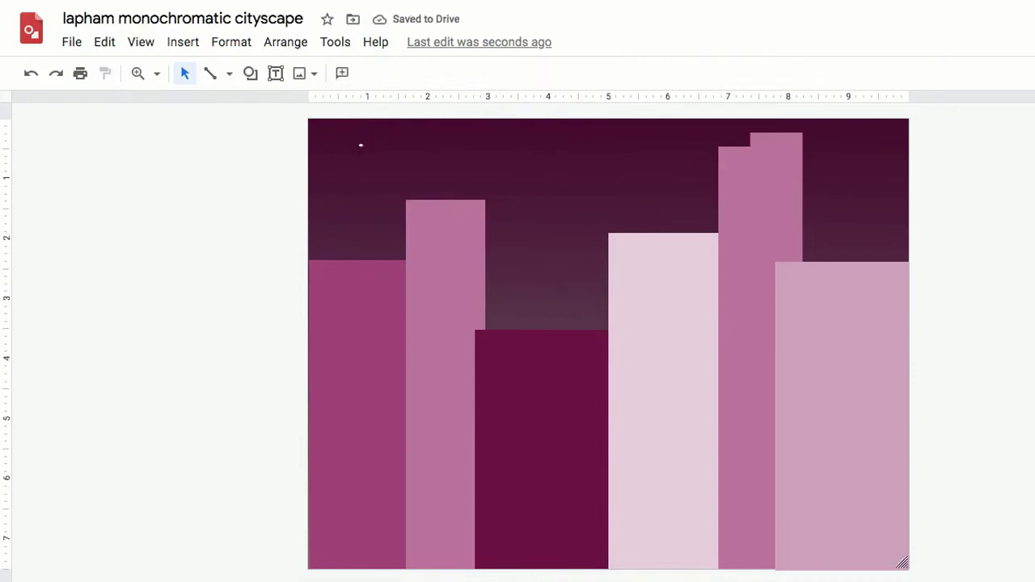
# - Draw two more tiny oval stars, one above the darkest building and one above the palest building
pyautogui.click(250, 73)
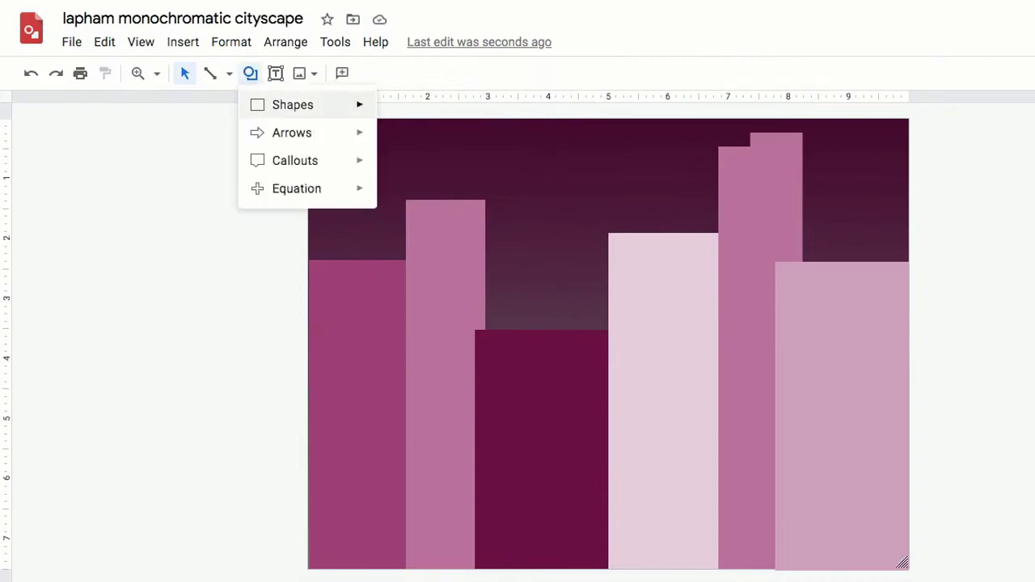
pyautogui.moveTo(291, 105)
pyautogui.press('Escape')
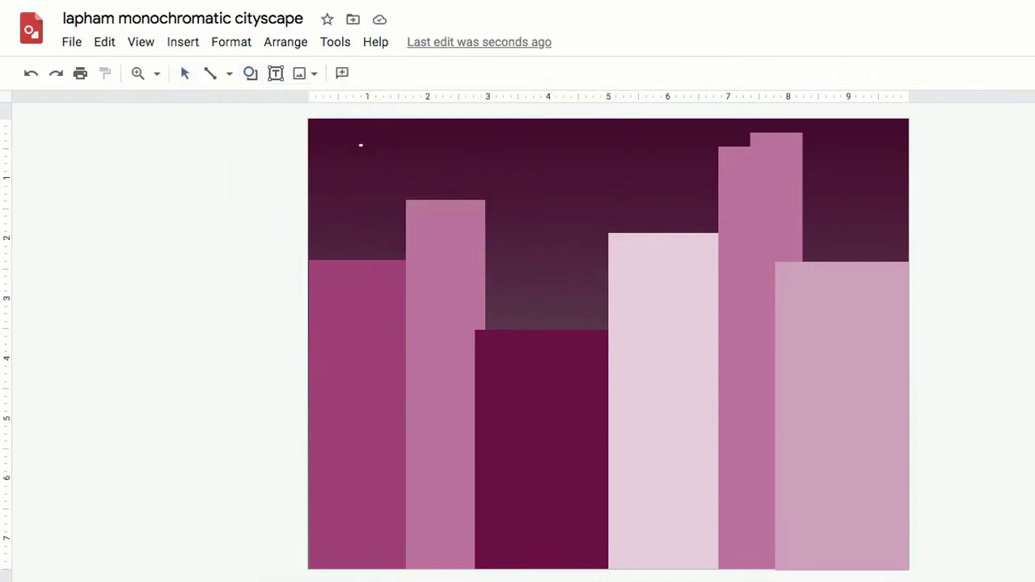
pyautogui.click(530, 218)
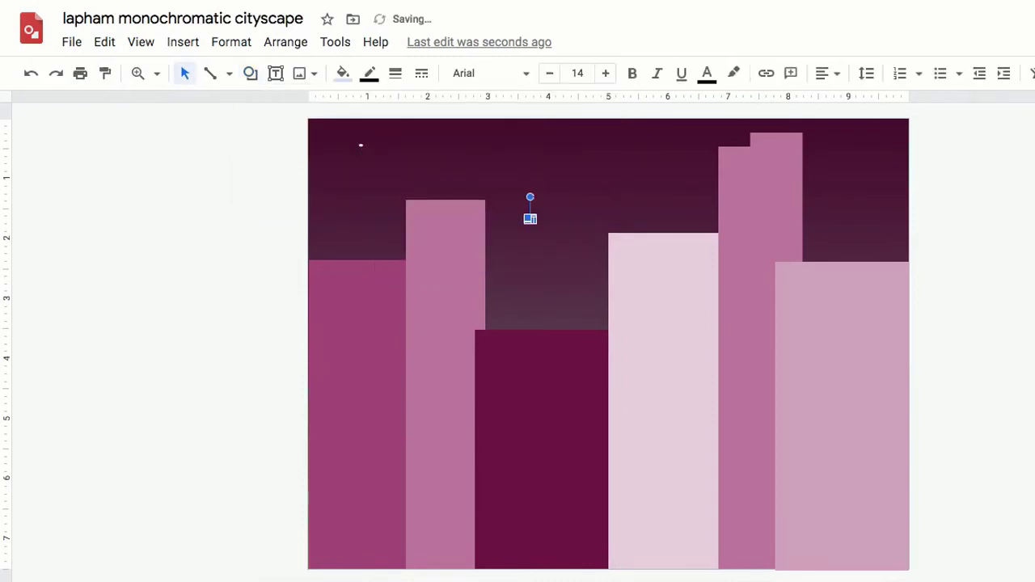
pyautogui.click(343, 73)
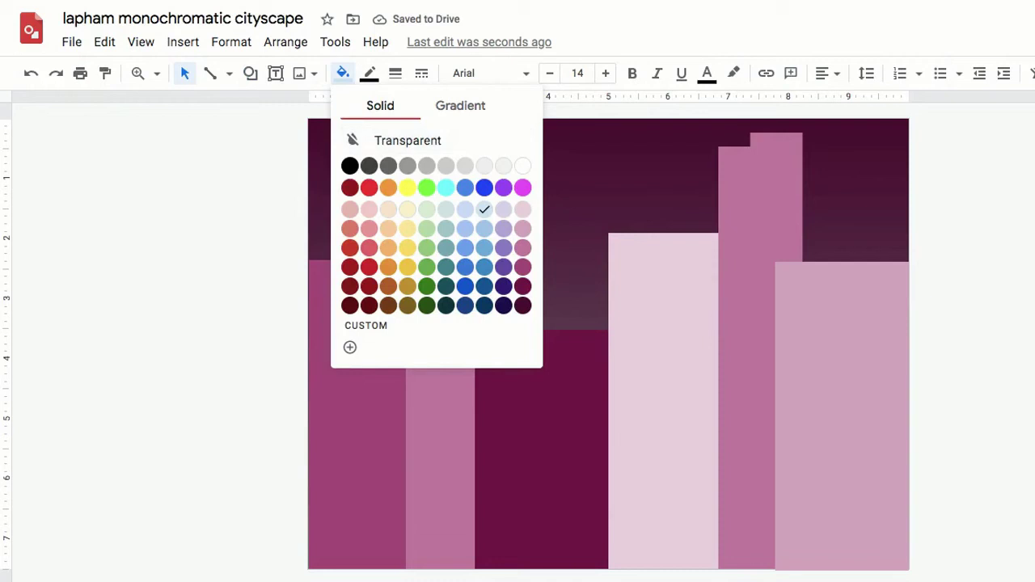
pyautogui.click(250, 73)
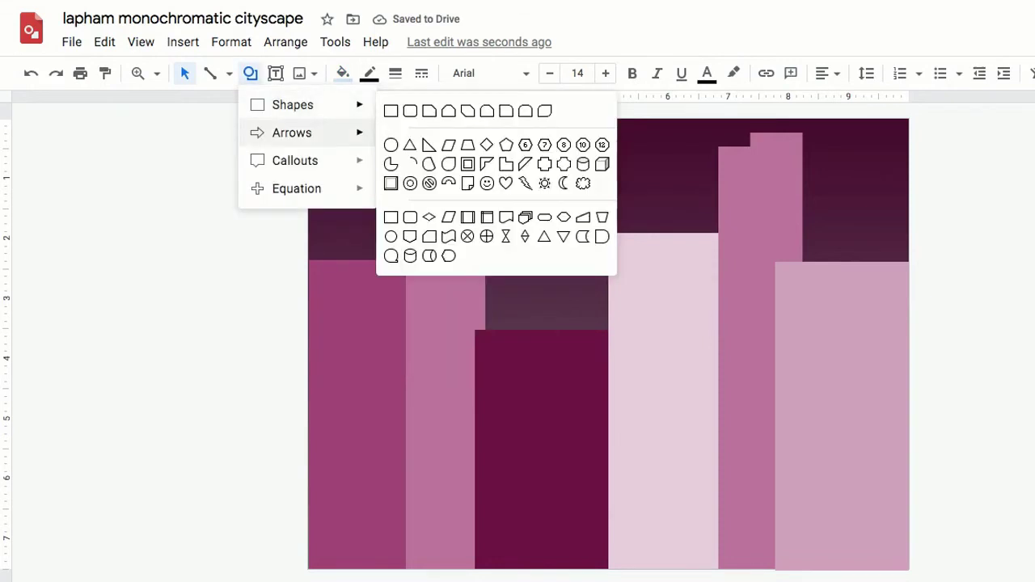
pyautogui.click(392, 146)
pyautogui.moveTo(639, 152); pyautogui.dragTo(647, 160)
pyautogui.click(250, 73)
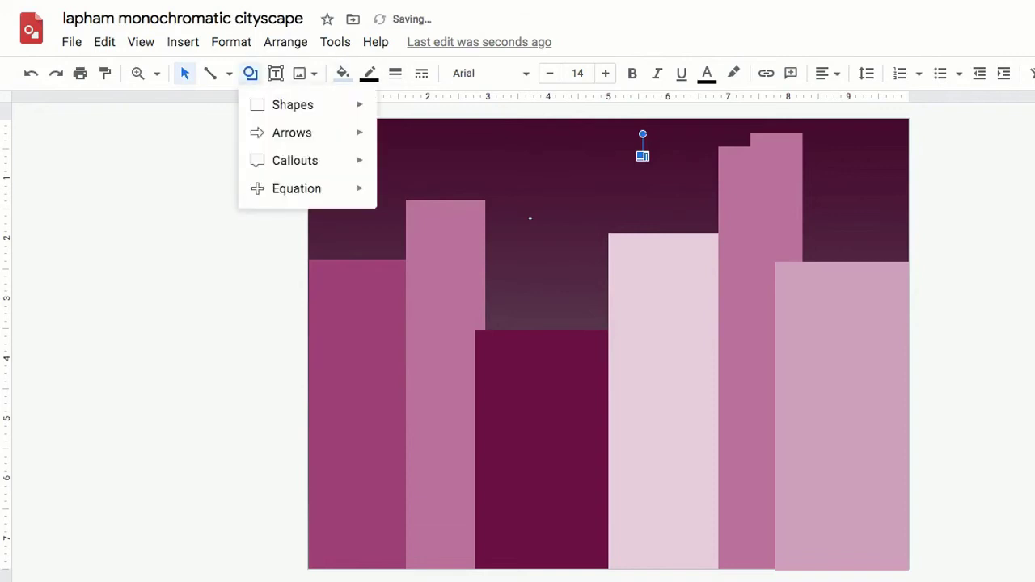
pyautogui.press('Escape')
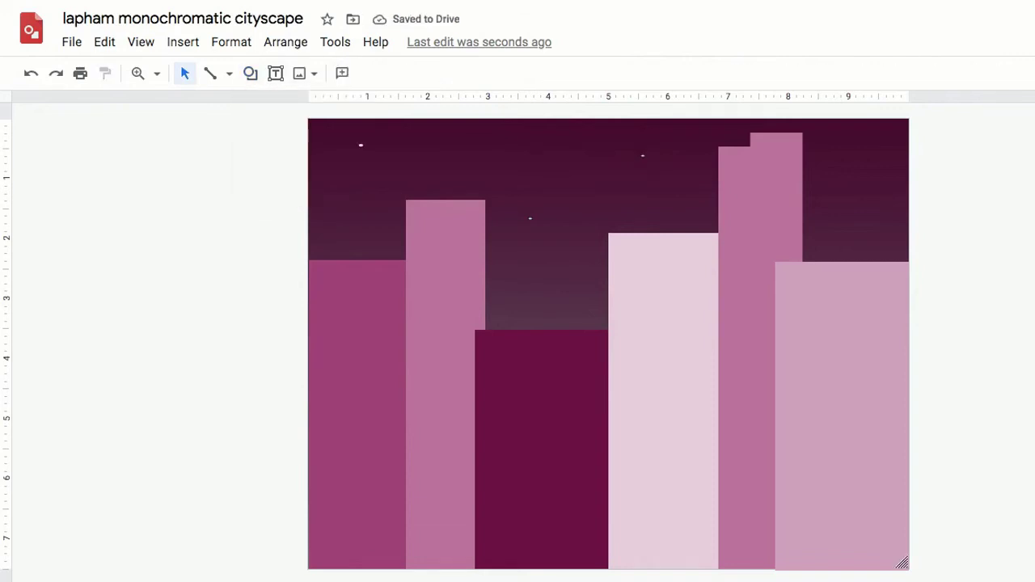
# - Draw a tiny oval star above the rightmost building and another near the top of the sky above the darkest building
pyautogui.click(251, 73)
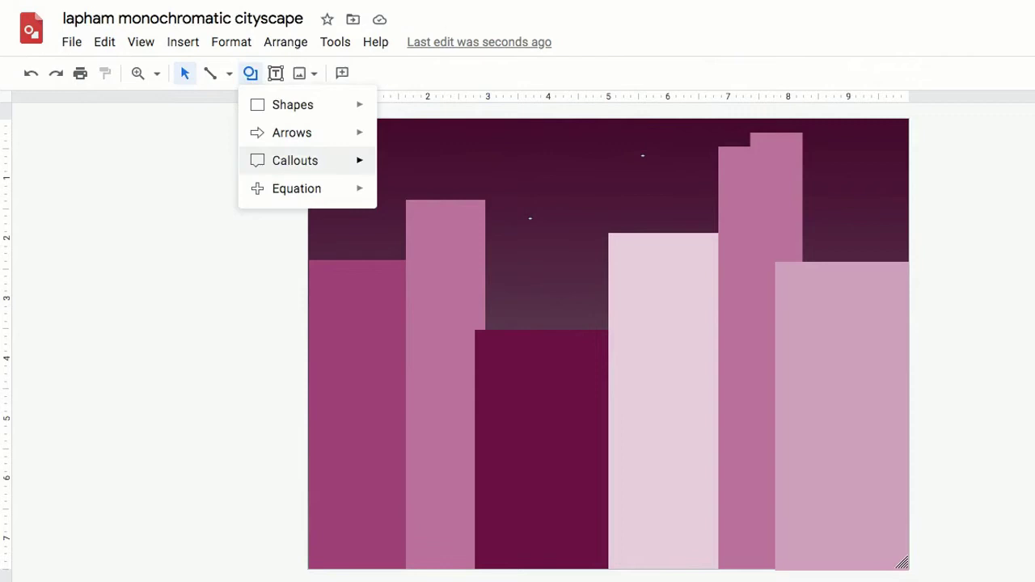
pyautogui.moveTo(293, 104)
pyautogui.click(391, 145)
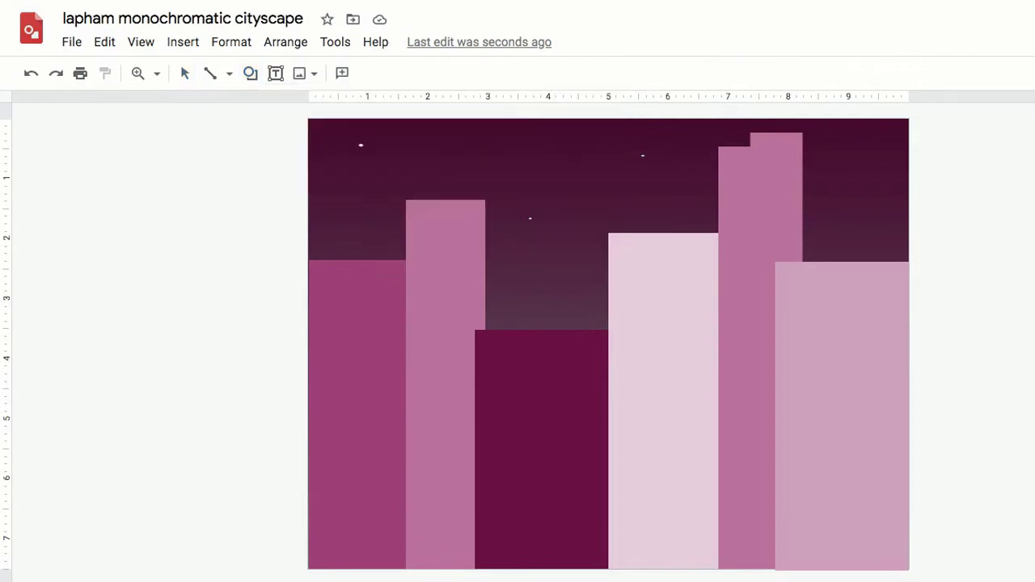
pyautogui.moveTo(844, 168); pyautogui.dragTo(850, 172)
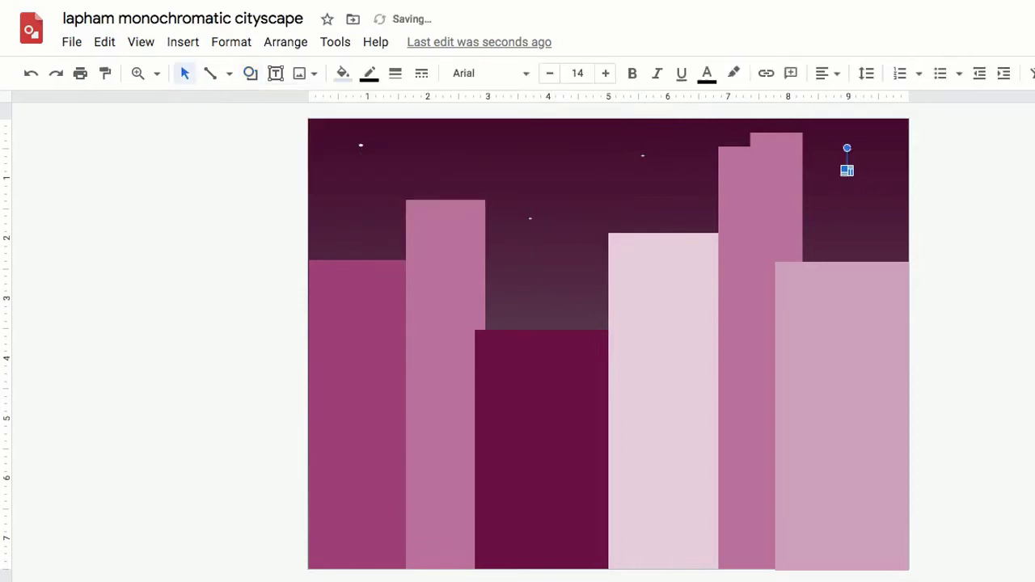
pyautogui.click(251, 74)
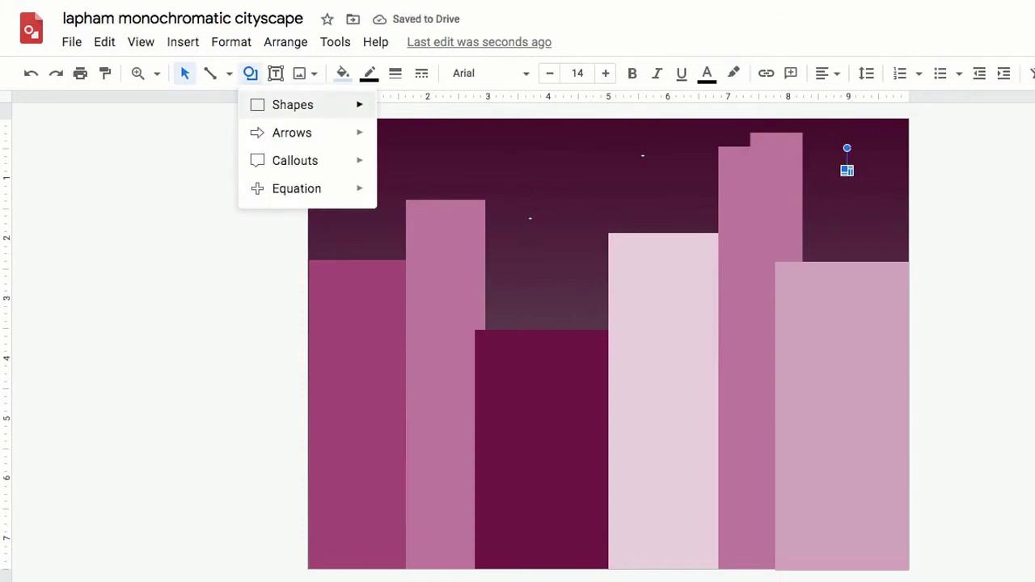
pyautogui.moveTo(308, 105)
pyautogui.click(391, 145)
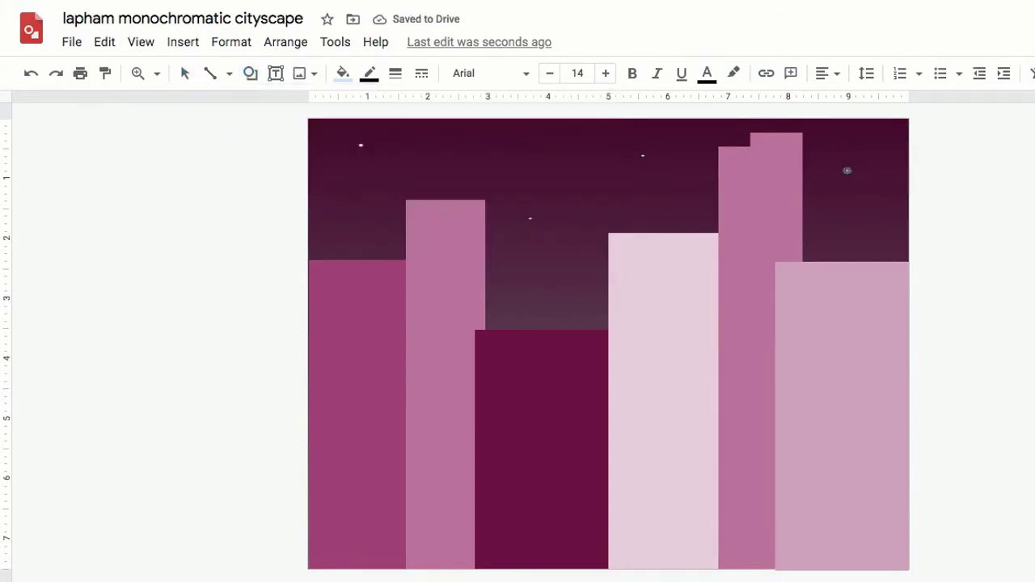
pyautogui.moveTo(529, 137); pyautogui.dragTo(534, 143)
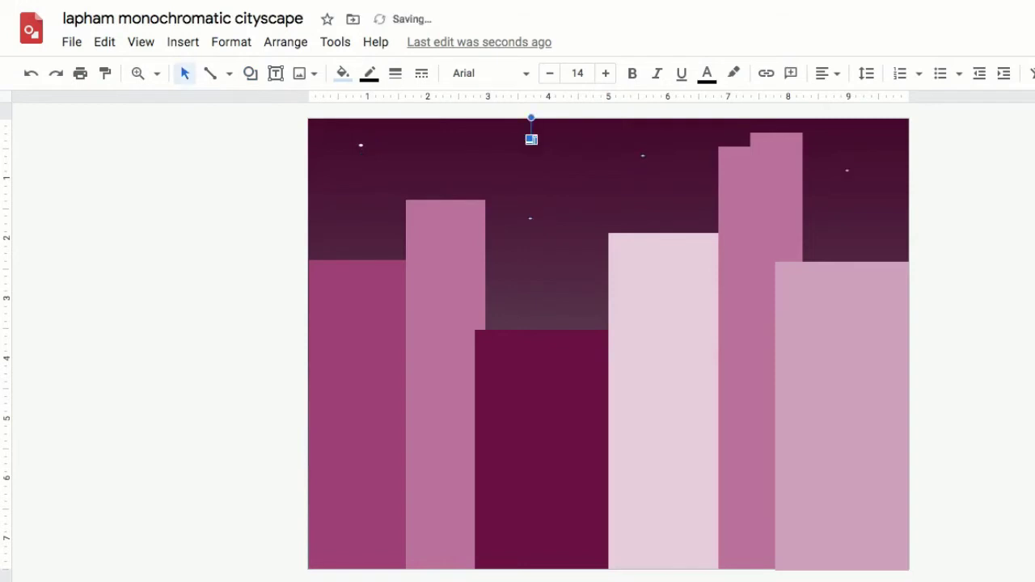
pyautogui.press('Escape')
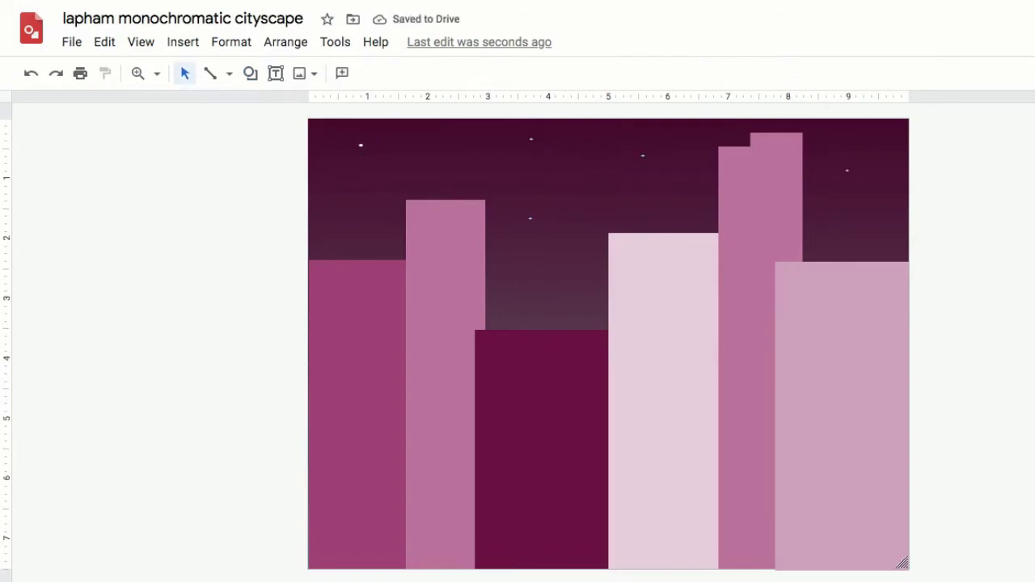
# - Select the three stars above the darkest and palest buildings together, fill them with white and remove their outlines
pyautogui.moveTo(508, 110); pyautogui.dragTo(659, 233)
pyautogui.press('super+c')
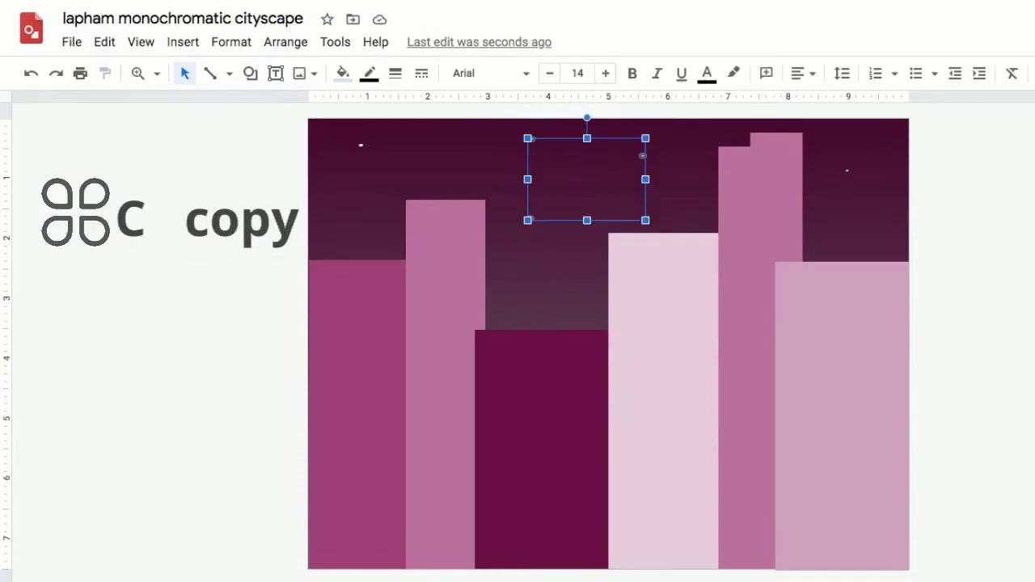
pyautogui.click(343, 73)
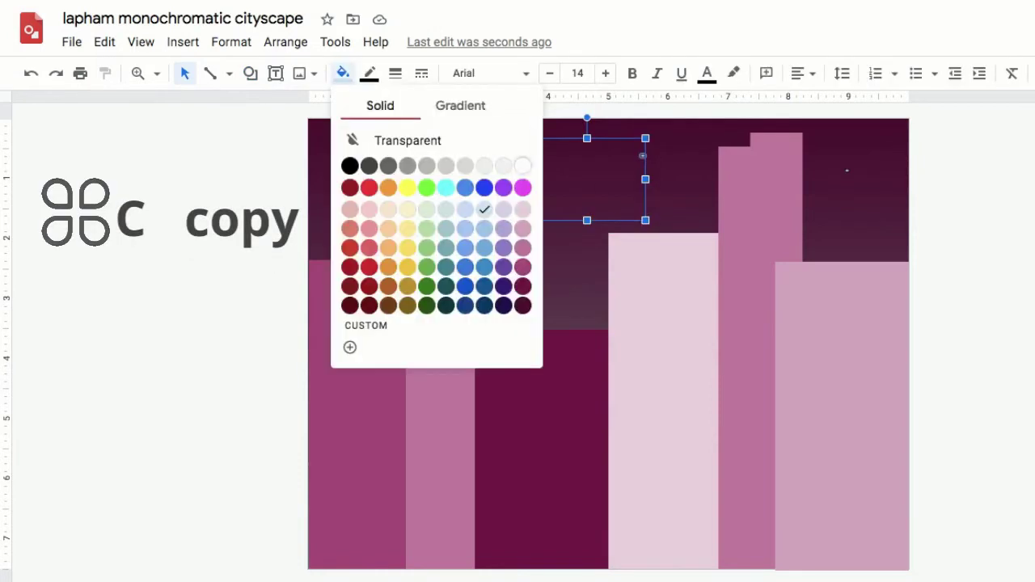
pyautogui.click(520, 165)
pyautogui.press('super+v')
pyautogui.click(369, 73)
pyautogui.click(405, 106)
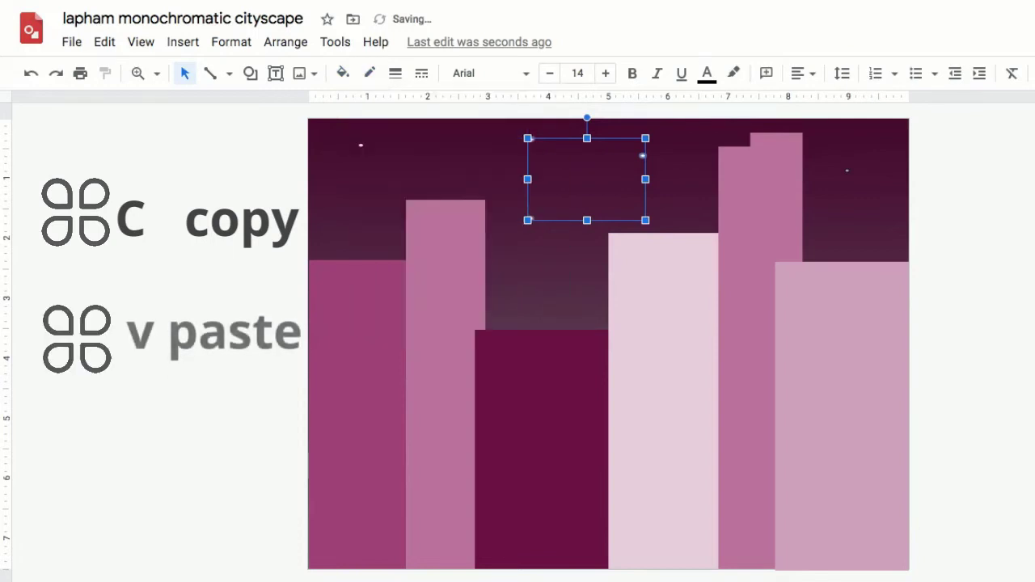
pyautogui.press('Escape')
# - Fill the star above the rightmost building with white and remove its outline
pyautogui.moveTo(937, 153); pyautogui.dragTo(843, 199)
pyautogui.click(343, 73)
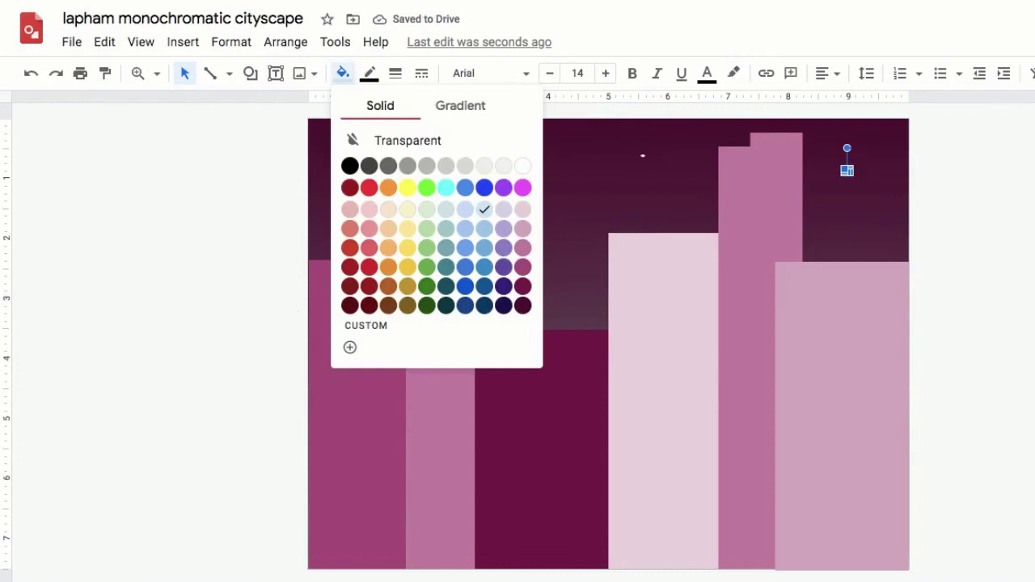
pyautogui.click(523, 166)
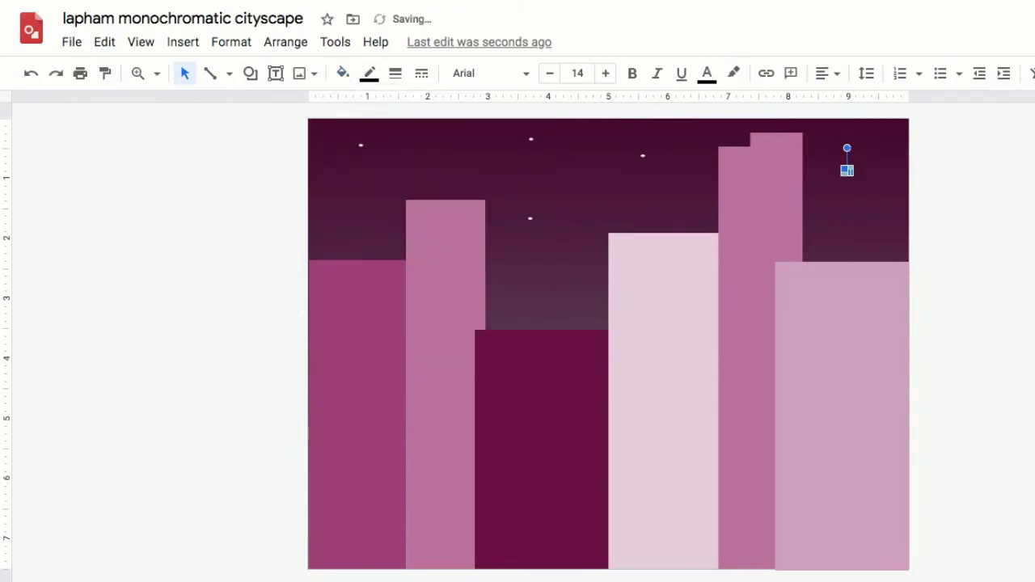
pyautogui.click(370, 73)
pyautogui.click(434, 108)
pyautogui.press('Escape')
# - Select the two stars above the darkest building, copy them and paste the pair
pyautogui.moveTo(506, 112); pyautogui.dragTo(568, 246)
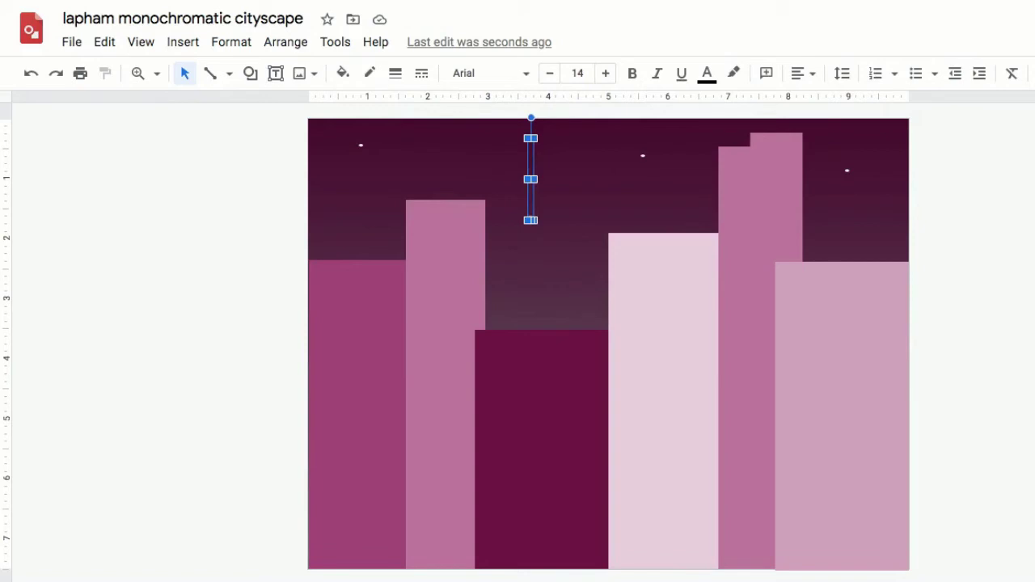
pyautogui.click(71, 42)
pyautogui.moveTo(117, 242)
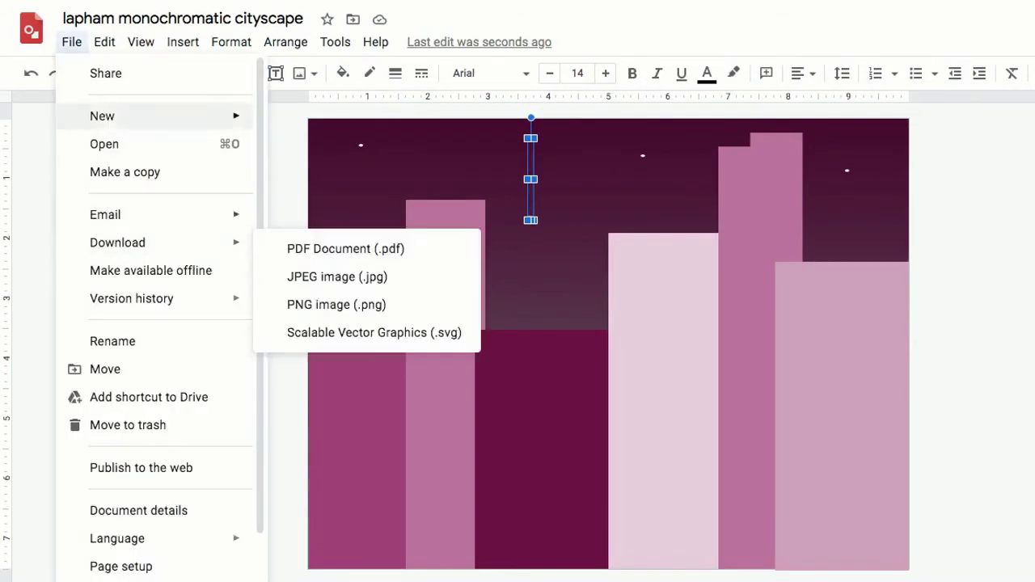
pyautogui.moveTo(104, 42)
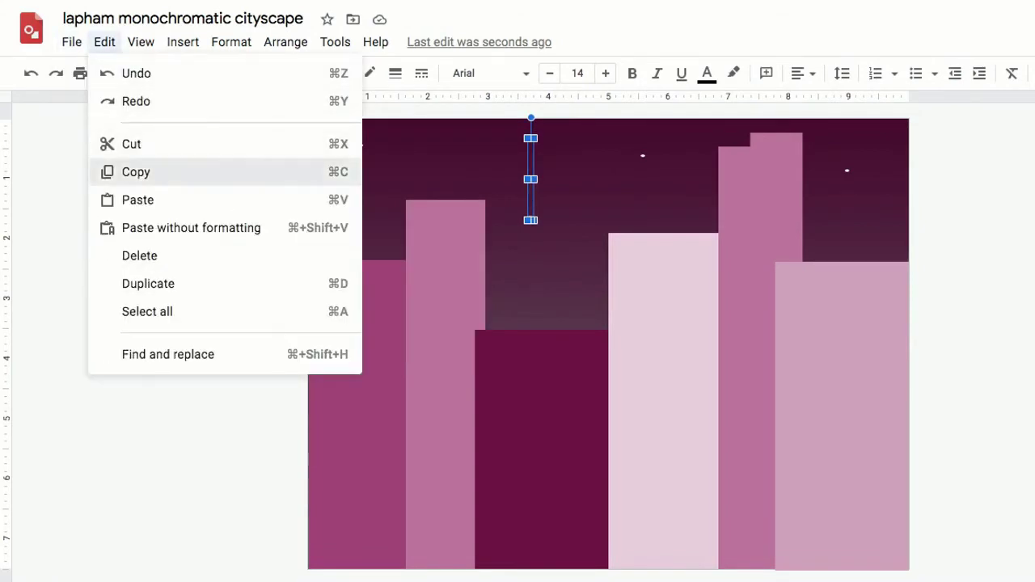
pyautogui.click(136, 171)
pyautogui.click(104, 42)
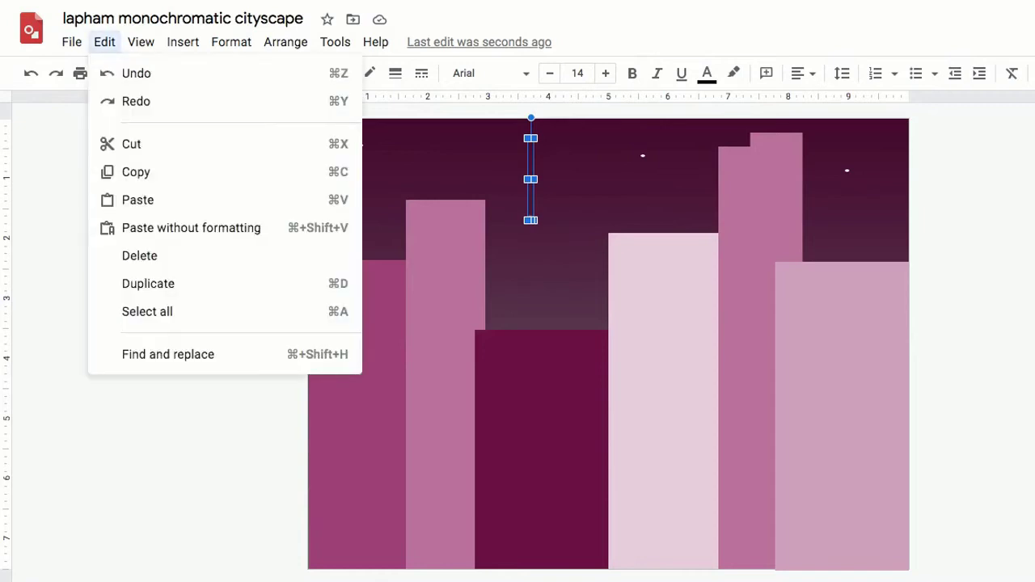
pyautogui.click(136, 199)
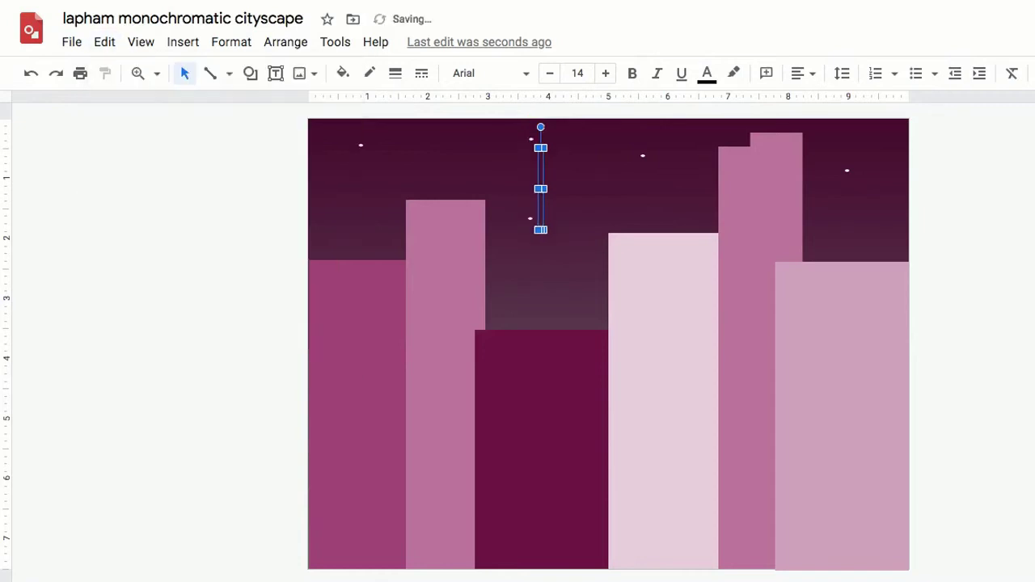
# - Move the pasted star pair right and down, and scatter more star copies across the whole sky
pyautogui.press('Right')
pyautogui.press('Right')
pyautogui.press('Right')
pyautogui.press('Down')
pyautogui.press('Down')
pyautogui.press('Down')
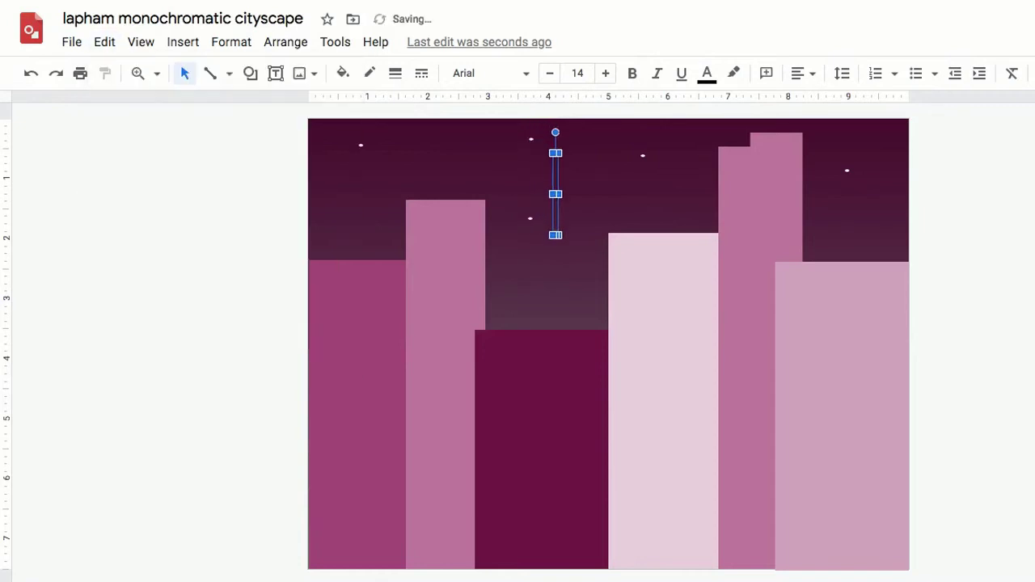
pyautogui.moveTo(556, 142); pyautogui.dragTo(576, 145)
pyautogui.press('Escape')
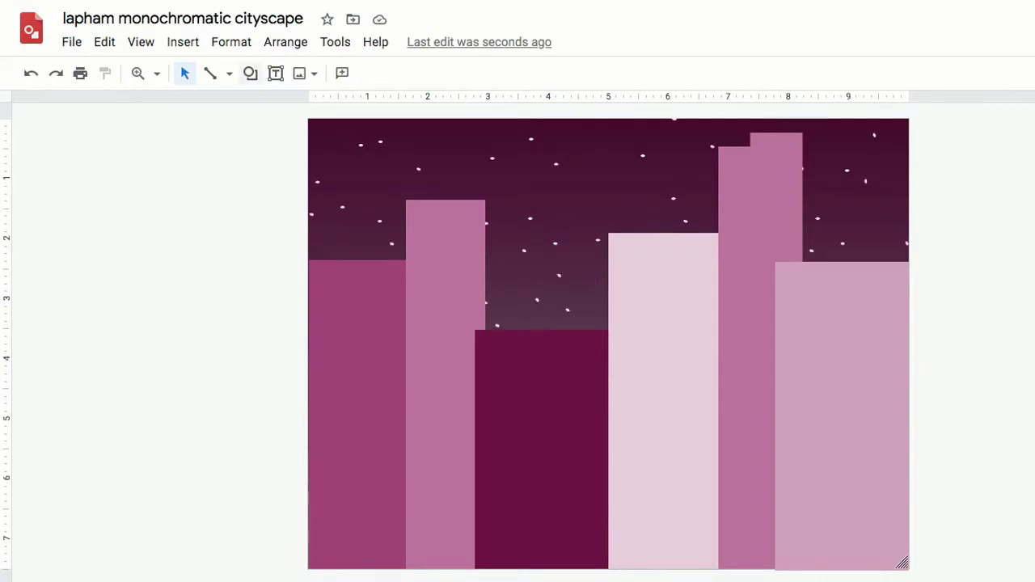
# - Draw a D-shaped Delay flowchart shape about 0.9 in wide and 1.1 in tall near the top of the second building
pyautogui.click(250, 73)
pyautogui.moveTo(293, 104)
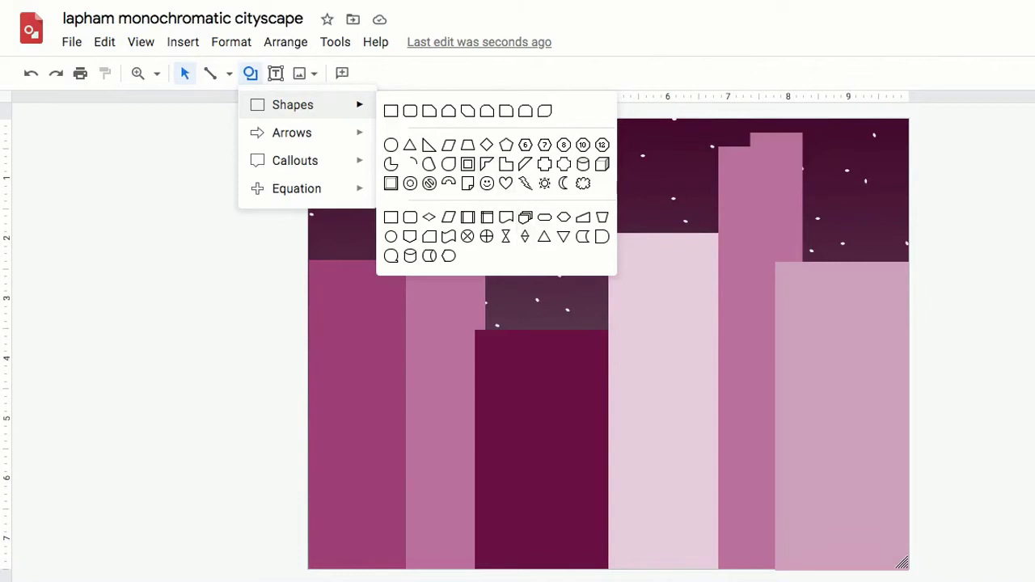
pyautogui.click(391, 111)
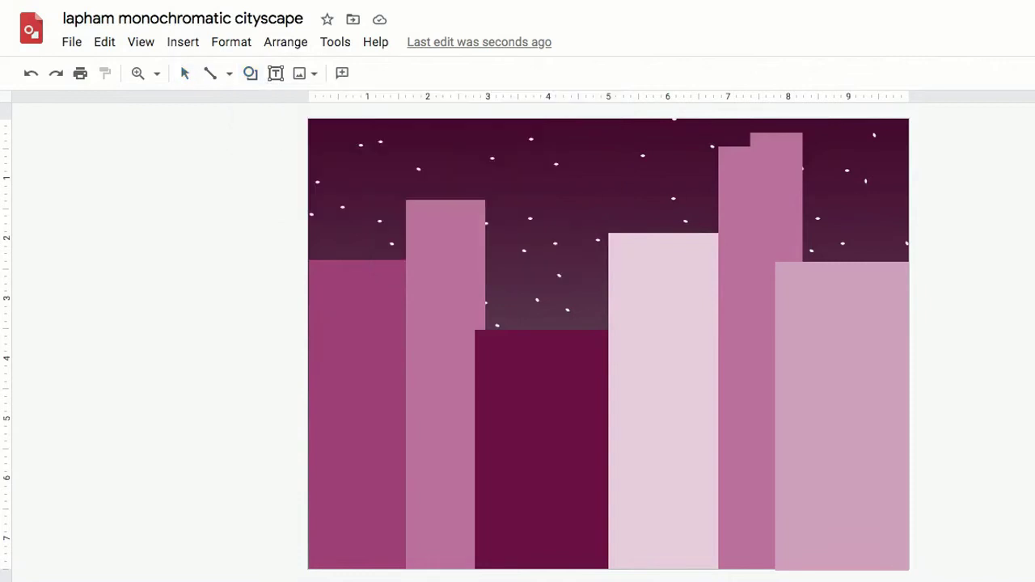
pyautogui.moveTo(434, 212); pyautogui.dragTo(490, 278)
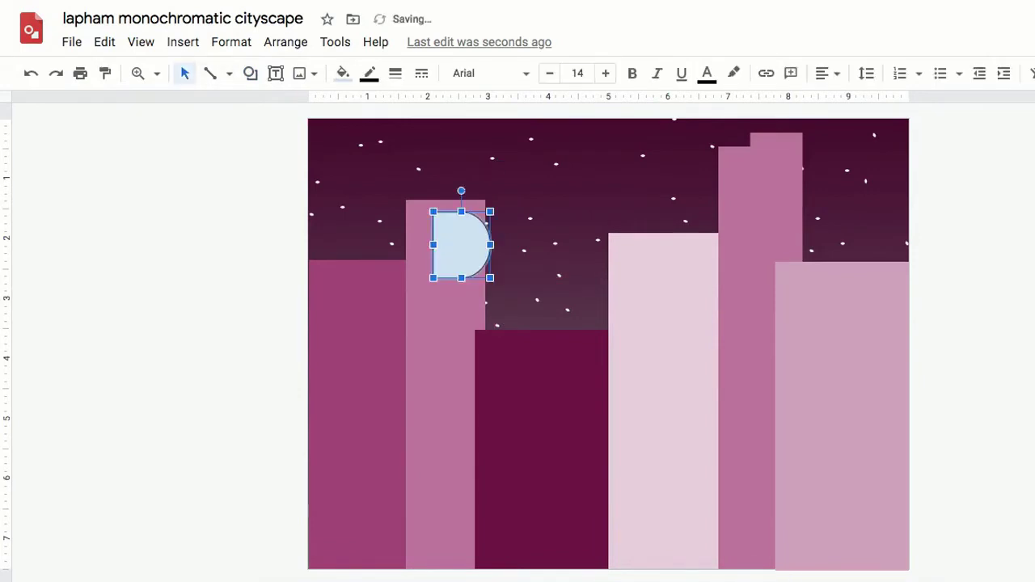
# - Rotate the D shape on the second building curved side up and recolour it to the building's pink without an outline
pyautogui.press('Escape')
pyautogui.click(461, 245)
pyautogui.moveTo(462, 212); pyautogui.dragTo(484, 169)
pyautogui.click(343, 73)
pyautogui.click(525, 248)
pyautogui.click(369, 73)
pyautogui.click(408, 106)
# - Seat the half-round shape on the second building as a dome matching the building's width
pyautogui.press('Escape')
pyautogui.click(443, 171)
pyautogui.moveTo(444, 172); pyautogui.dragTo(445, 185)
pyautogui.click(534, 190)
pyautogui.click(446, 235)
pyautogui.press('Escape')
# - Draw a donut shape about 1.9 in wide and 1.8 in tall over the top of the palest building
pyautogui.click(251, 72)
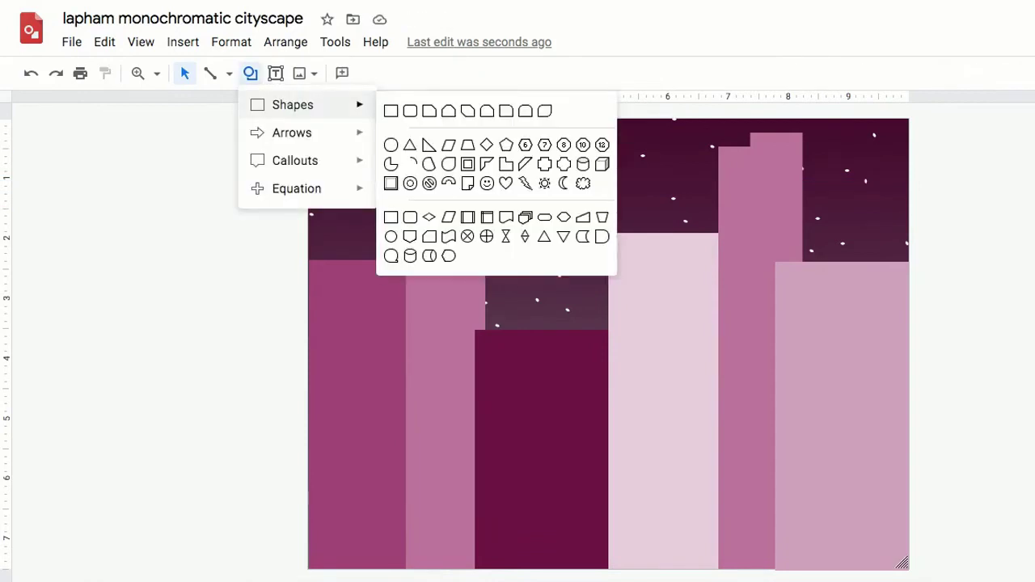
pyautogui.moveTo(297, 189)
pyautogui.click(410, 184)
pyautogui.moveTo(605, 175); pyautogui.dragTo(718, 283)
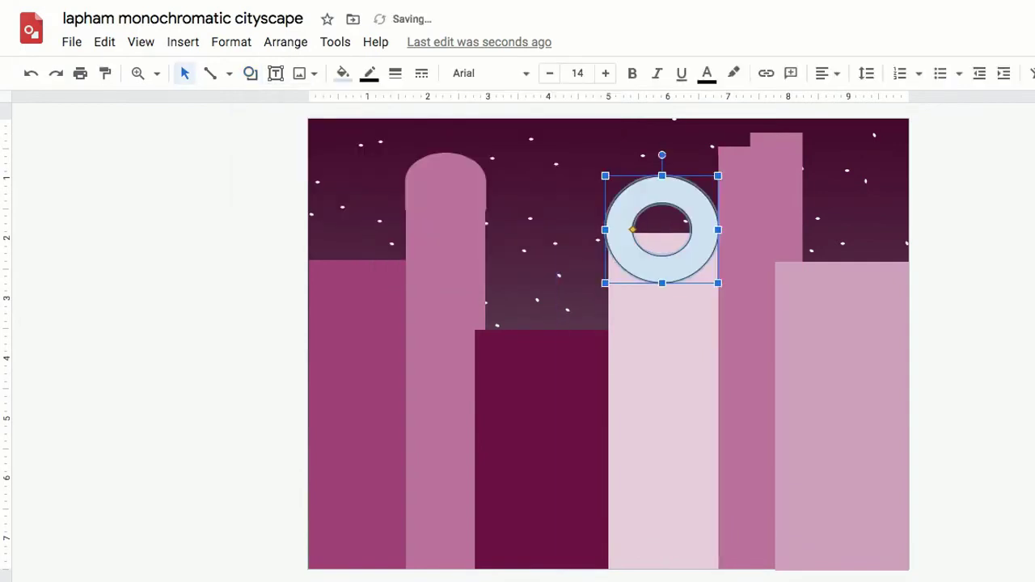
# - Fill the donut with the palest building's pink and make its outline transparent
pyautogui.click(343, 73)
pyautogui.click(522, 210)
pyautogui.click(369, 73)
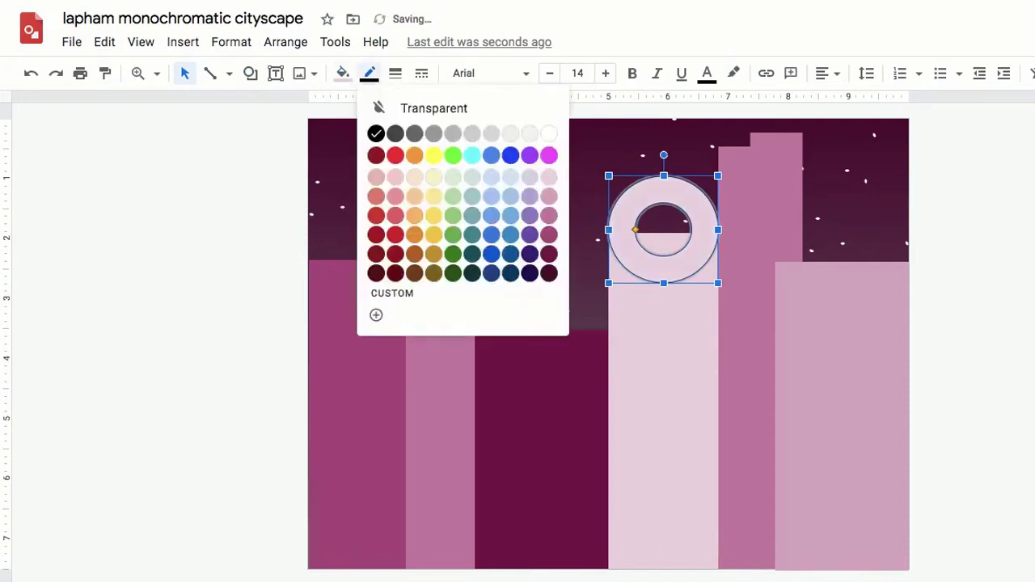
pyautogui.click(434, 108)
pyautogui.press('Escape')
# - Draw a triangle and fit it onto the leftmost building as a pointed roof spanning the building's width
pyautogui.click(250, 73)
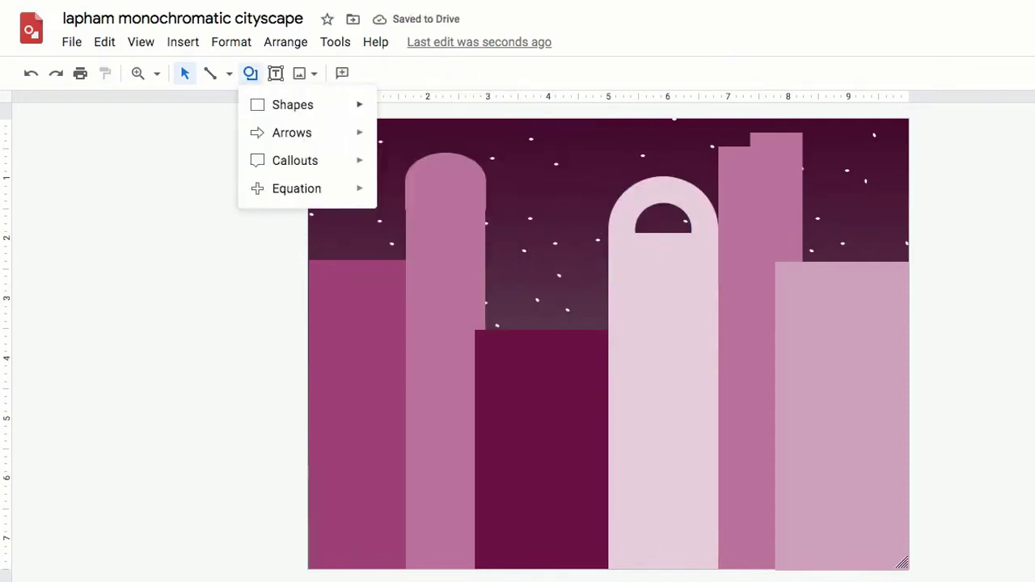
pyautogui.moveTo(289, 105)
pyautogui.click(411, 144)
pyautogui.moveTo(328, 206); pyautogui.dragTo(408, 278)
pyautogui.moveTo(328, 241)
pyautogui.mouseDown()
pyautogui.moveTo(309, 241)
pyautogui.moveTo(358, 223)
pyautogui.mouseUp()
# - Fill the triangular roof with the leftmost building's magenta and make its outline transparent
pyautogui.click(343, 73)
pyautogui.click(523, 265)
pyautogui.click(369, 73)
pyautogui.click(434, 107)
pyautogui.press('Escape')
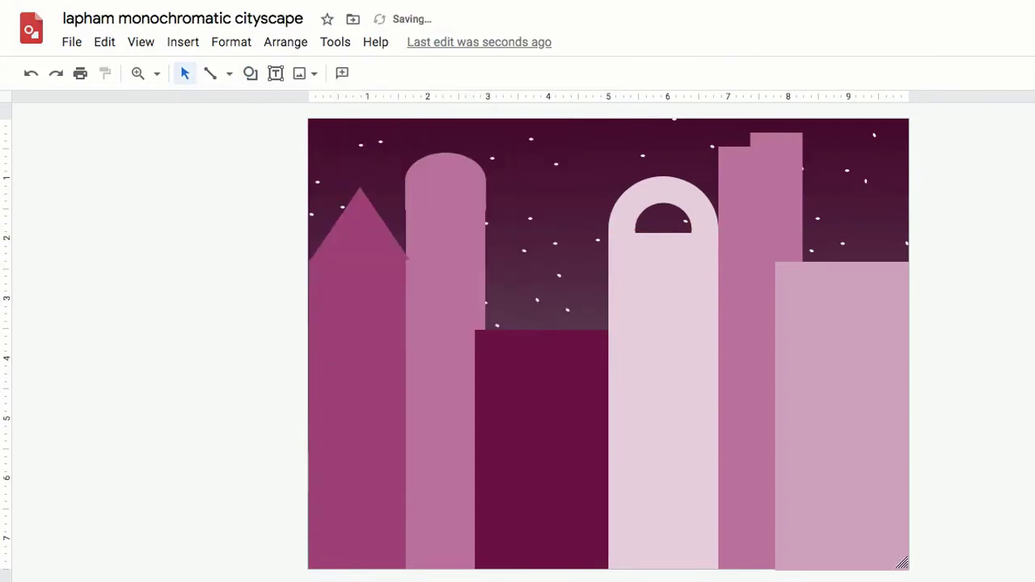
# - Draw a narrow rectangle about 0.2 in wide atop the rightmost building's left edge, in the building's pink without an outline
pyautogui.click(250, 73)
pyautogui.moveTo(289, 104)
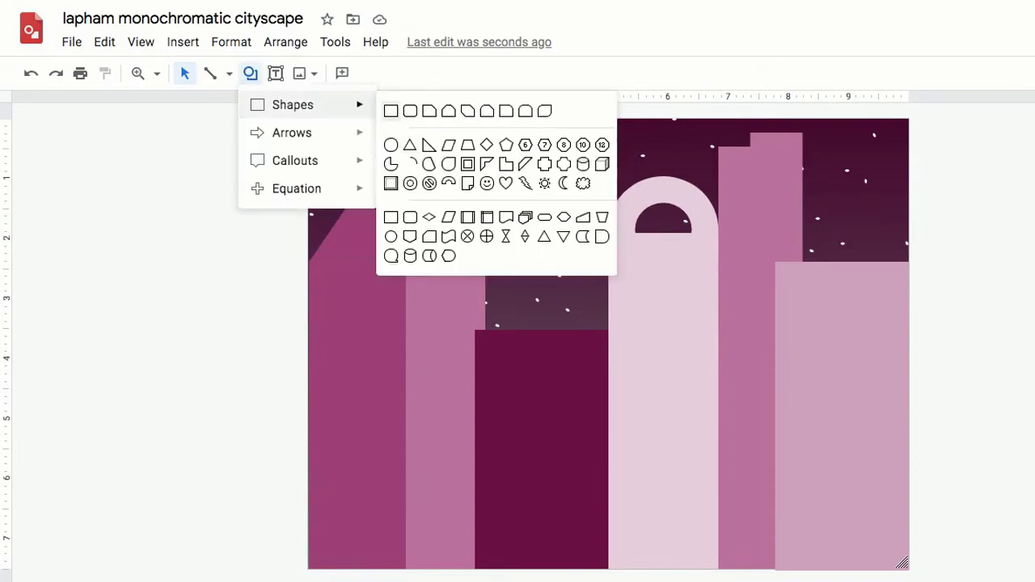
pyautogui.click(390, 109)
pyautogui.moveTo(776, 225); pyautogui.dragTo(788, 271)
pyautogui.click(343, 73)
pyautogui.click(523, 229)
pyautogui.click(368, 73)
pyautogui.click(434, 108)
# - Duplicate the narrow rectangle and place the copy at the right end of the rightmost building's roof
pyautogui.hotkey('ctrl', 'd')
pyautogui.moveTo(793, 257); pyautogui.dragTo(900, 251)
pyautogui.press('Escape')
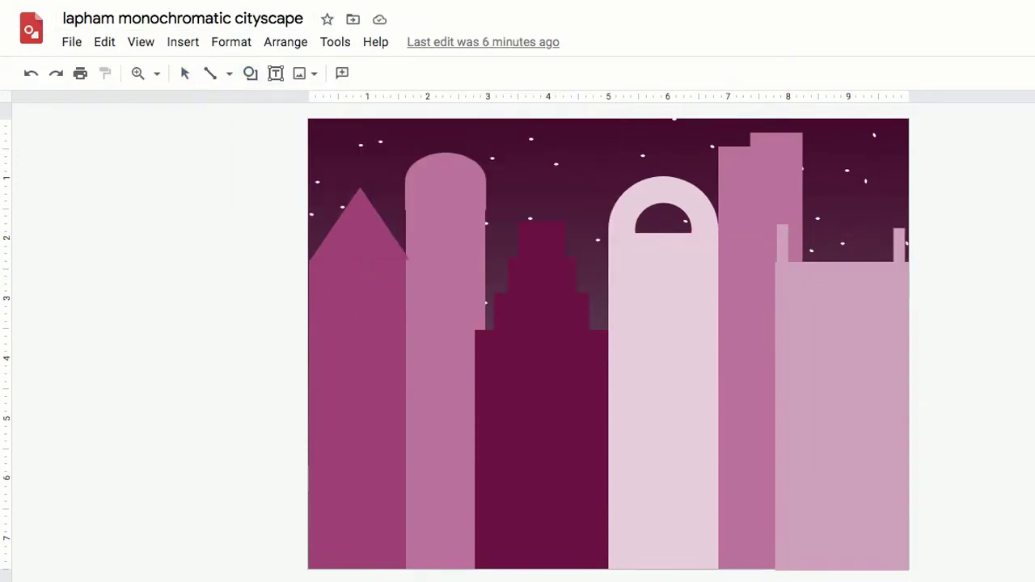
# - Draw a white, outline-free window about 0.4 in wide and 1 in tall on the palest building and paste two copies
pyautogui.moveTo(620, 257)
pyautogui.mouseDown()
pyautogui.moveTo(645, 315)
pyautogui.moveTo(664, 286)
pyautogui.moveTo(698, 286)
pyautogui.moveTo(663, 358)
pyautogui.mouseUp()
pyautogui.click(343, 73)
pyautogui.click(523, 165)
pyautogui.click(369, 73)
pyautogui.click(425, 106)
pyautogui.hotkey('ctrl', 'v')
pyautogui.hotkey('ctrl', 'v')
# - Copy the row of three white windows and paste three more rows down the palest building
pyautogui.click(634, 285)
pyautogui.keyDown('shift'); pyautogui.click(663, 286); pyautogui.keyUp('shift')
pyautogui.keyDown('shift'); pyautogui.click(698, 286); pyautogui.keyUp('shift')
pyautogui.hotkey('ctrl', 'c')
pyautogui.hotkey('ctrl', 'v')
pyautogui.hotkey('ctrl', 'v')
pyautogui.moveTo(685, 305); pyautogui.dragTo(663, 497)
pyautogui.hotkey('ctrl', 'v')
pyautogui.press('Escape')
# - Draw a Delay shape on the rightmost building, rotate it 90° curved side up and fit it just below the roof
pyautogui.click(250, 73)
pyautogui.moveTo(294, 104)
pyautogui.click(601, 236)
pyautogui.moveTo(798, 295)
pyautogui.mouseDown()
pyautogui.moveTo(846, 321)
pyautogui.moveTo(835, 379)
pyautogui.mouseUp()
pyautogui.moveTo(817, 275); pyautogui.dragTo(755, 338)
pyautogui.moveTo(817, 338); pyautogui.dragTo(897, 292)
# - Fill the arched shape on the rightmost building with the palest pink and make its outline transparent
pyautogui.click(343, 73)
pyautogui.click(522, 210)
pyautogui.click(370, 73)
pyautogui.click(434, 108)
# - Draw a horizontal band about 1.8 in wide and 0.4 in tall below the arch, filled palest pink without an outline
pyautogui.click(251, 73)
pyautogui.click(386, 106)
pyautogui.moveTo(787, 325)
pyautogui.mouseDown()
pyautogui.moveTo(898, 349)
pyautogui.moveTo(843, 369)
pyautogui.moveTo(843, 406)
pyautogui.mouseUp()
pyautogui.click(343, 73)
pyautogui.click(522, 210)
pyautogui.click(370, 73)
pyautogui.click(434, 108)
# - Copy the pair of horizontal bands, paste it twice and stack the copies down the rightmost building
pyautogui.keyDown('shift'); pyautogui.click(843, 337); pyautogui.keyUp('shift')
pyautogui.hotkey('ctrl', 'c')
pyautogui.hotkey('ctrl', 'v')
pyautogui.hotkey('ctrl', 'v')
pyautogui.moveTo(862, 357); pyautogui.dragTo(843, 474)
# - Draw a parallelogram about 0.6 in wide below the second building's dome and rotate it about 45° counter-clockwise into an upright diamond
pyautogui.click(251, 73)
pyautogui.moveTo(292, 105)
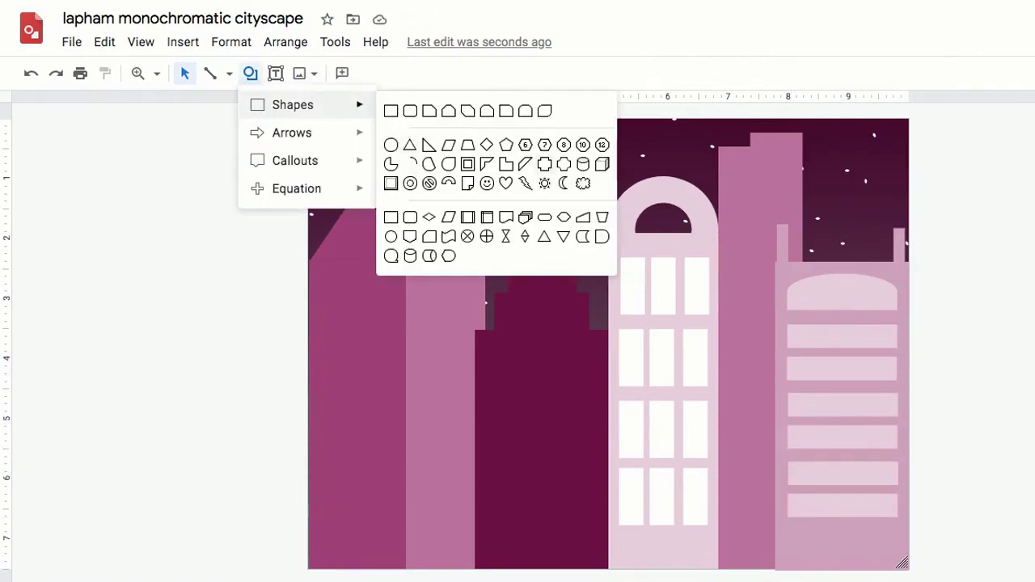
pyautogui.click(448, 145)
pyautogui.moveTo(428, 197); pyautogui.dragTo(464, 231)
pyautogui.moveTo(446, 177); pyautogui.dragTo(420, 188)
# - Fill the diamond on the second building with the palest pink and make its outline transparent
pyautogui.click(343, 72)
pyautogui.click(523, 210)
pyautogui.click(370, 73)
pyautogui.click(435, 109)
pyautogui.press('Escape')
# - Copy the diamond below itself, and copy the resulting pair twice to form a column of six down the second building
pyautogui.click(446, 213)
pyautogui.hotkey('ctrl', 'c')
pyautogui.hotkey('ctrl', 'v')
pyautogui.moveTo(456, 222); pyautogui.dragTo(446, 266)
pyautogui.keyDown('shift'); pyautogui.click(447, 213); pyautogui.keyUp('shift')
pyautogui.hotkey('ctrl', 'c')
pyautogui.hotkey('ctrl', 'v')
pyautogui.moveTo(456, 222); pyautogui.dragTo(444, 319)
pyautogui.press('Escape')
pyautogui.hotkey('ctrl', 'v')
pyautogui.moveTo(467, 232); pyautogui.dragTo(444, 423)
pyautogui.press('Escape')
# - Draw a small window rectangle at the upper left of the darkest building's main block, filled palest pink without an outline
pyautogui.click(250, 72)
pyautogui.moveTo(287, 104)
pyautogui.click(389, 108)
pyautogui.moveTo(493, 347)
pyautogui.mouseDown()
pyautogui.moveTo(513, 374)
pyautogui.moveTo(588, 363)
pyautogui.moveTo(559, 397)
pyautogui.mouseUp()
pyautogui.click(343, 73)
pyautogui.click(523, 210)
pyautogui.click(435, 108)
# - Copy the small window and paste three copies to form a row of four across the darkest building
pyautogui.hotkey('ctrl', 'c')
pyautogui.hotkey('ctrl', 'v')
pyautogui.hotkey('ctrl', 'v')
pyautogui.hotkey('ctrl', 'v')
pyautogui.click(544, 396)
# - Select the four small windows, copy them and paste a second row directly below
pyautogui.click(588, 363)
pyautogui.keyDown('shift'); pyautogui.click(558, 363); pyautogui.keyUp('shift')
pyautogui.keyDown('shift'); pyautogui.click(531, 363); pyautogui.keyUp('shift')
pyautogui.keyDown('shift'); pyautogui.click(503, 363); pyautogui.keyUp('shift')
pyautogui.hotkey('ctrl', 'c')
pyautogui.hotkey('ctrl', 'v')
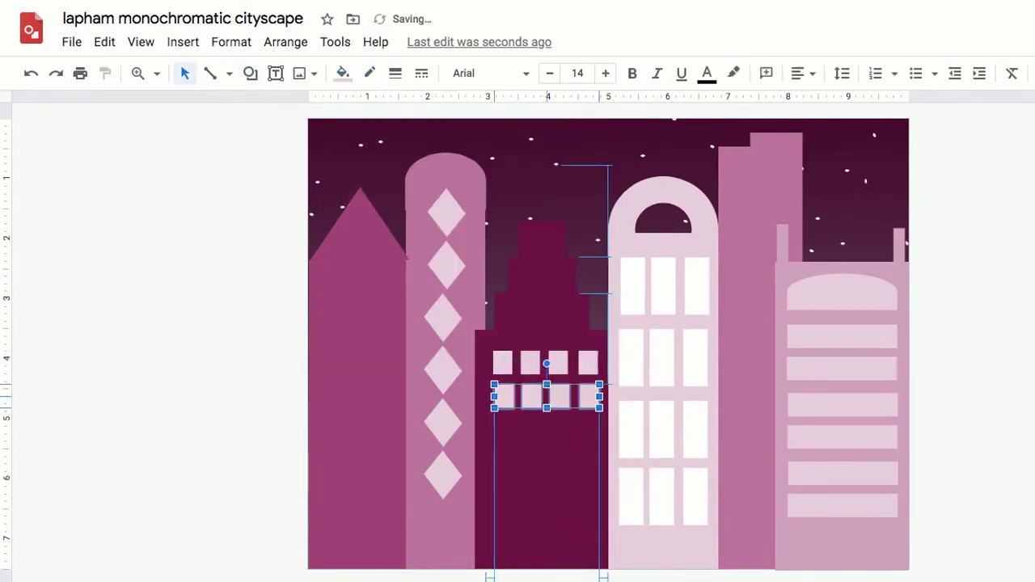
pyautogui.press('Escape')
pyautogui.click(503, 363)
pyautogui.moveTo(501, 578)
pyautogui.mouseDown()
pyautogui.moveTo(586, 380)
pyautogui.moveTo(559, 410)
pyautogui.mouseUp()
pyautogui.click(588, 364)
pyautogui.keyDown('shift'); pyautogui.click(589, 396); pyautogui.keyUp('shift')
pyautogui.keyDown('shift'); pyautogui.click(559, 397); pyautogui.keyUp('shift')
pyautogui.click(105, 42)
pyautogui.click(141, 72)
pyautogui.press('Down')
pyautogui.hotkey('ctrl', 'z')
# - Select both rows of small windows, copy them and place the pasted rows below on the darkest building
pyautogui.click(503, 363)
pyautogui.keyDown('shift'); pyautogui.click(530, 364); pyautogui.keyUp('shift')
pyautogui.keyDown('shift'); pyautogui.click(558, 363); pyautogui.keyUp('shift')
pyautogui.keyDown('shift'); pyautogui.click(588, 364); pyautogui.keyUp('shift')
pyautogui.keyDown('shift'); pyautogui.click(531, 396); pyautogui.keyUp('shift')
pyautogui.keyDown('shift'); pyautogui.click(504, 396); pyautogui.keyUp('shift')
pyautogui.hotkey('ctrl', 'c')
pyautogui.hotkey('ctrl', 'v')
pyautogui.moveTo(569, 407); pyautogui.dragTo(559, 461)
# - Select all small windows without the darkest building itself and fill them with the next darker light pink
pyautogui.moveTo(489, 576); pyautogui.dragTo(605, 356)
pyautogui.keyDown('shift'); pyautogui.click(542, 526); pyautogui.keyUp('shift')
pyautogui.click(343, 74)
pyautogui.click(522, 229)
# - Copy the lowest row of four small windows and paste it directly below as a fifth row on the darkest building
pyautogui.click(505, 462)
pyautogui.keyDown('shift'); pyautogui.click(532, 462); pyautogui.keyUp('shift')
pyautogui.keyDown('shift'); pyautogui.click(559, 462); pyautogui.keyUp('shift')
pyautogui.keyDown('shift'); pyautogui.click(590, 462); pyautogui.keyUp('shift')
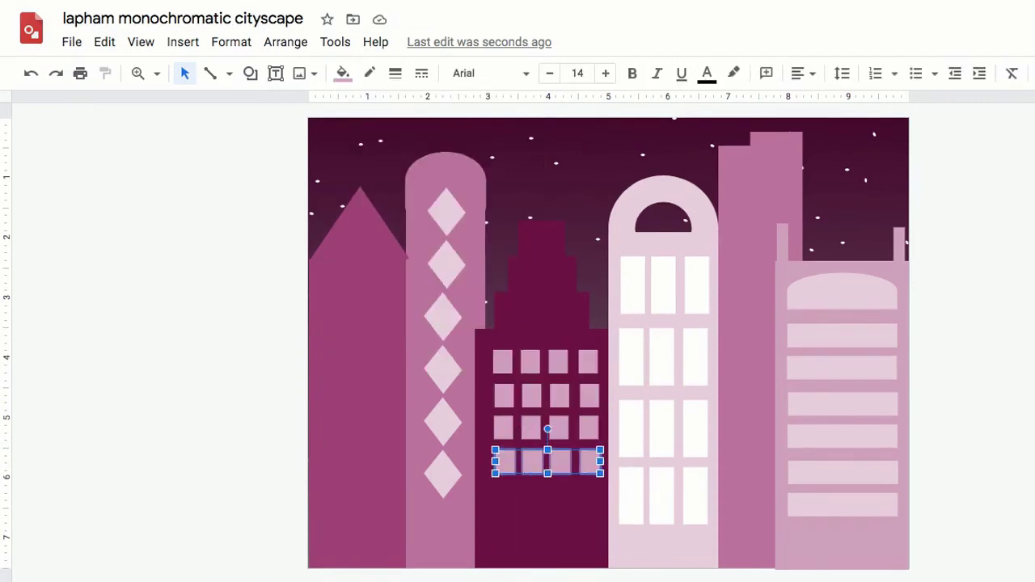
pyautogui.hotkey('ctrl', 'c')
pyautogui.hotkey('ctrl', 'v')
pyautogui.press('Escape')
# - Draw a small round window on the widest stepped roof tier of the darkest building and fill it light pink
pyautogui.click(251, 74)
pyautogui.moveTo(298, 104)
pyautogui.click(391, 111)
pyautogui.moveTo(507, 306)
pyautogui.mouseDown()
pyautogui.moveTo(526, 324)
pyautogui.moveTo(573, 315)
pyautogui.moveTo(525, 272)
pyautogui.mouseUp()
pyautogui.click(343, 73)
pyautogui.click(523, 229)
# - Copy the round window and paste two copies beside it to form a row of three on the widest roof tier
pyautogui.hotkey('ctrl', 'c')
pyautogui.hotkey('ctrl', 'v')
pyautogui.hotkey('ctrl', 'v')
pyautogui.press('Escape')
# - Copy round windows onto the upper roof tiers, placing two on the middle tier and one on the topmost tier
pyautogui.click(546, 316)
pyautogui.keyDown('shift'); pyautogui.click(573, 316); pyautogui.keyUp('shift')
pyautogui.hotkey('ctrl', 'c')
pyautogui.hotkey('ctrl', 'v')
pyautogui.click(517, 315)
pyautogui.hotkey('ctrl', 'c')
pyautogui.hotkey('ctrl', 'v')
pyautogui.moveTo(527, 324); pyautogui.dragTo(539, 237)
# - Draw a thin vertical antenna rising from the peak of the darkest building
pyautogui.click(210, 74)
pyautogui.press('Escape')
pyautogui.click(211, 73)
pyautogui.press('Escape')
pyautogui.click(210, 74)
pyautogui.moveTo(555, 165); pyautogui.dragTo(563, 219)
pyautogui.click(229, 74)
pyautogui.click(243, 105)
pyautogui.moveTo(543, 185)
pyautogui.mouseDown()
pyautogui.moveTo(591, 185)
pyautogui.moveTo(542, 220)
pyautogui.moveTo(541, 185)
pyautogui.mouseUp()
# - Recolour the antenna on the darkest building light pink
pyautogui.click(343, 73)
pyautogui.click(523, 254)
pyautogui.click(184, 74)
pyautogui.press('Escape')
pyautogui.click(543, 204)
pyautogui.click(343, 74)
pyautogui.click(522, 170)
pyautogui.press('Escape')
pyautogui.click(543, 203)
pyautogui.click(369, 74)
pyautogui.click(388, 217)
pyautogui.press('Escape')
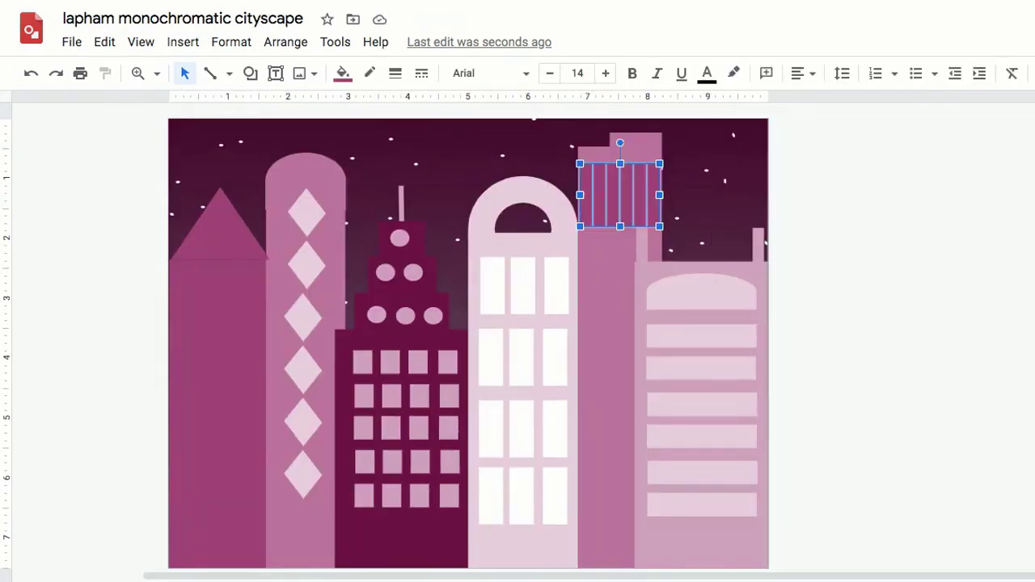
# - Copy the block of vertical window strips on the tall stepped tower and paste four evenly spaced copies down the building
pyautogui.click(104, 42)
pyautogui.click(136, 170)
pyautogui.click(105, 42)
pyautogui.click(137, 199)
pyautogui.moveTo(629, 206); pyautogui.dragTo(623, 272)
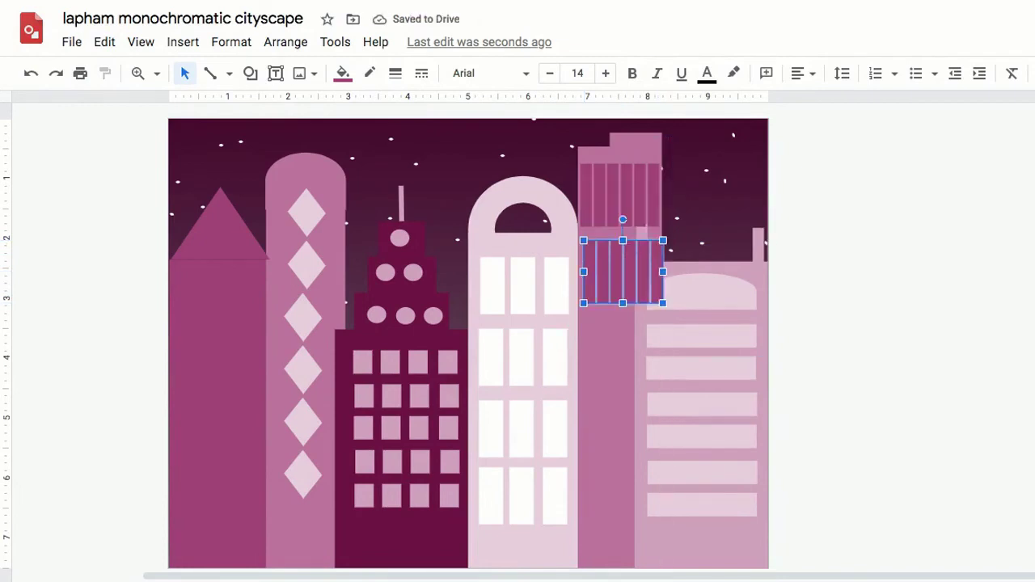
pyautogui.hotkey('ctrl', 'v')
pyautogui.moveTo(640, 216); pyautogui.dragTo(625, 351)
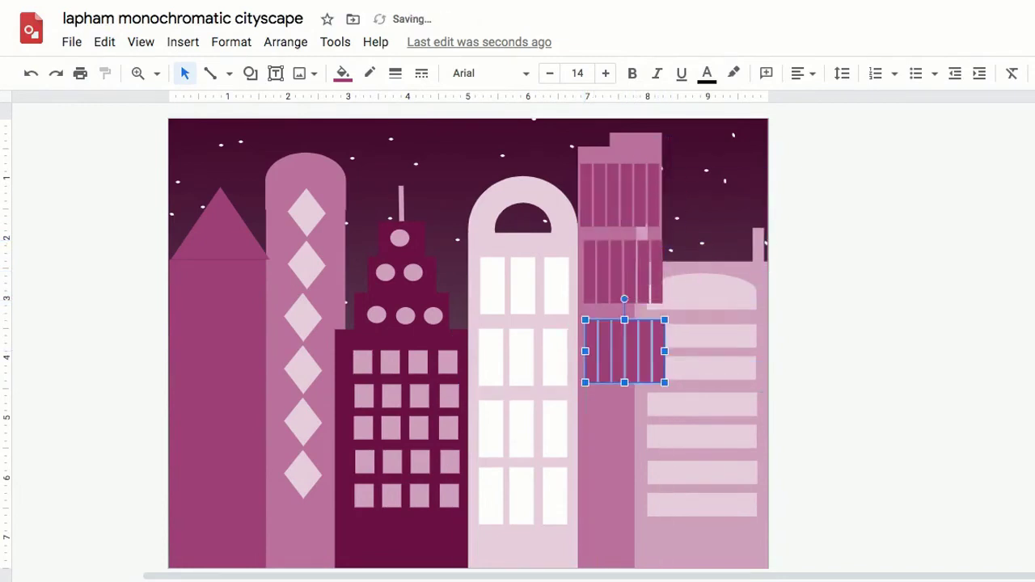
pyautogui.hotkey('ctrl', 'v')
pyautogui.moveTo(649, 225); pyautogui.dragTo(623, 430)
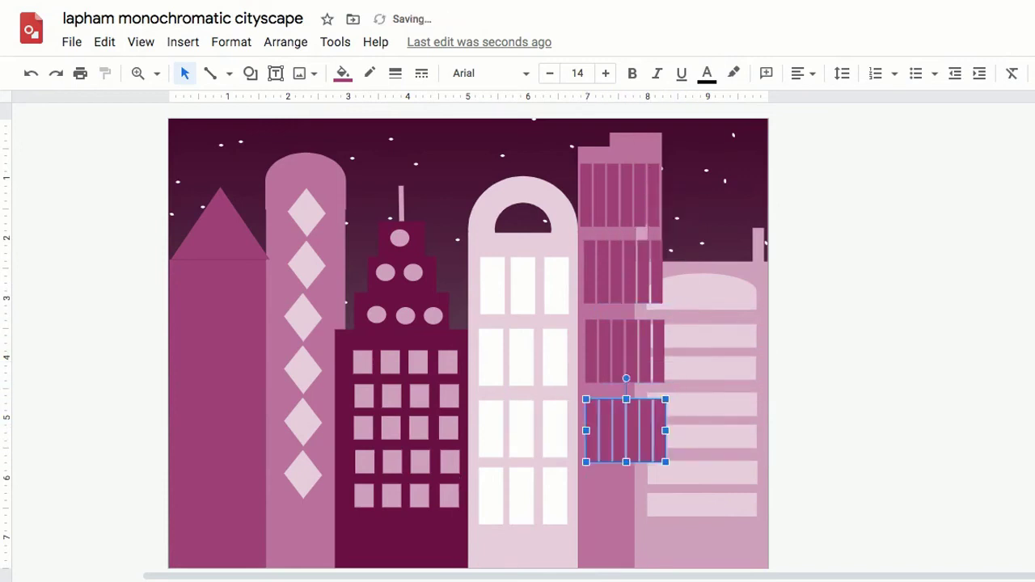
pyautogui.hotkey('ctrl', 'v')
pyautogui.moveTo(659, 235); pyautogui.dragTo(627, 510)
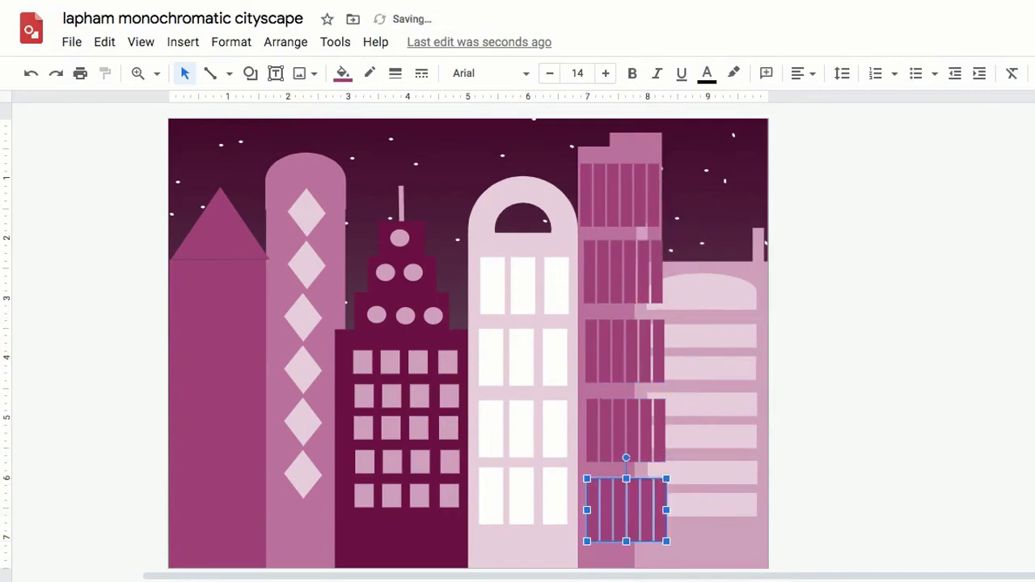
pyautogui.press('Escape')
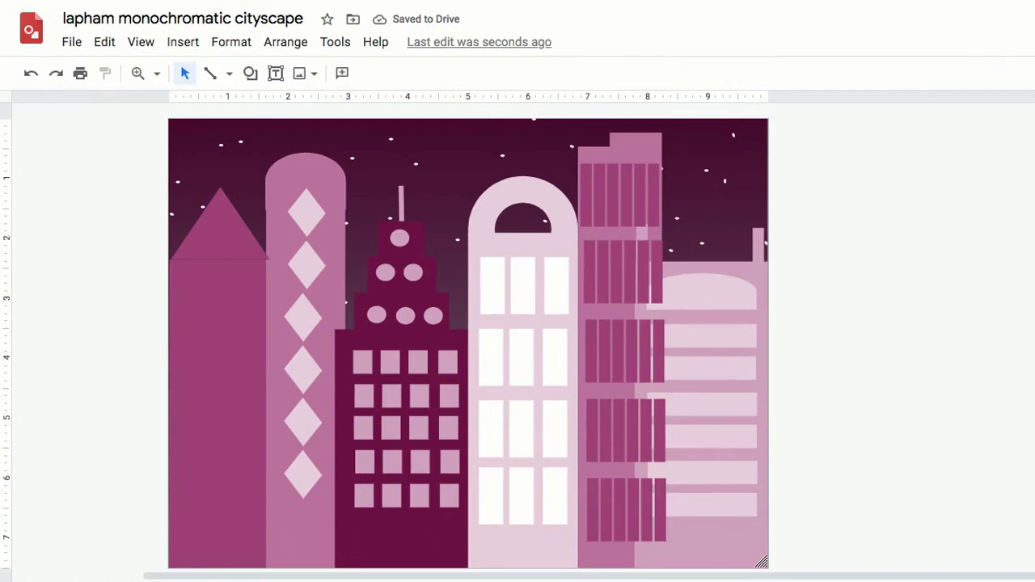
# - Select the whole low building at the far right, including its chimneys and horizontal windows, and bring it to the front
pyautogui.hotkey('ctrl', 'v')
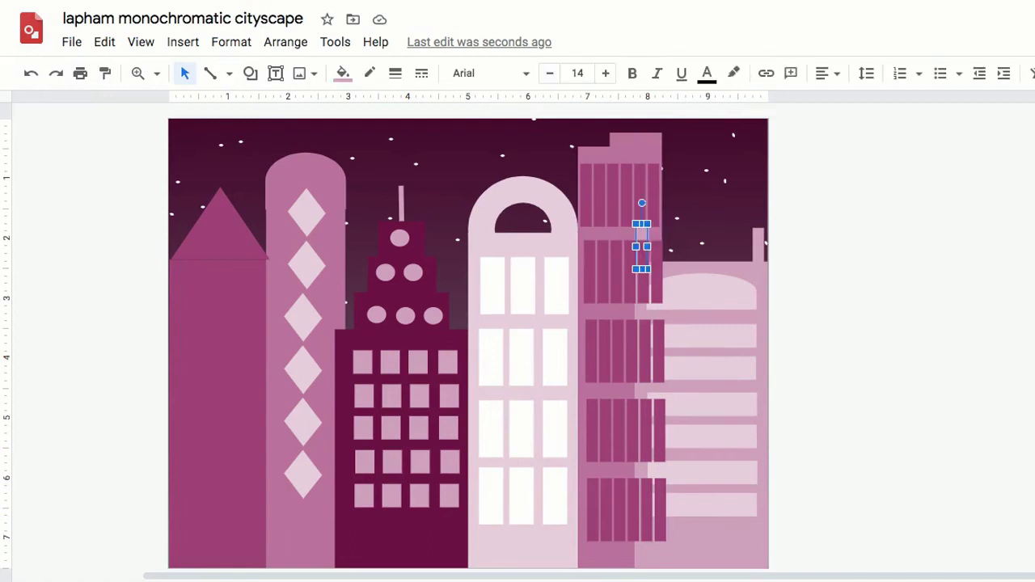
pyautogui.keyDown('shift'); pyautogui.click(712, 542); pyautogui.keyUp('shift')
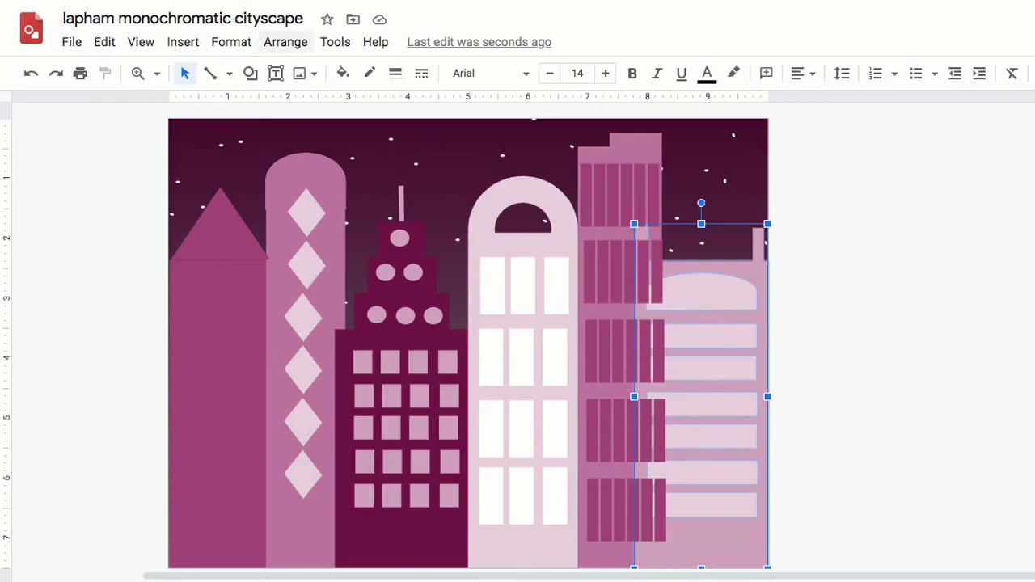
pyautogui.click(285, 41)
pyautogui.moveTo(307, 73)
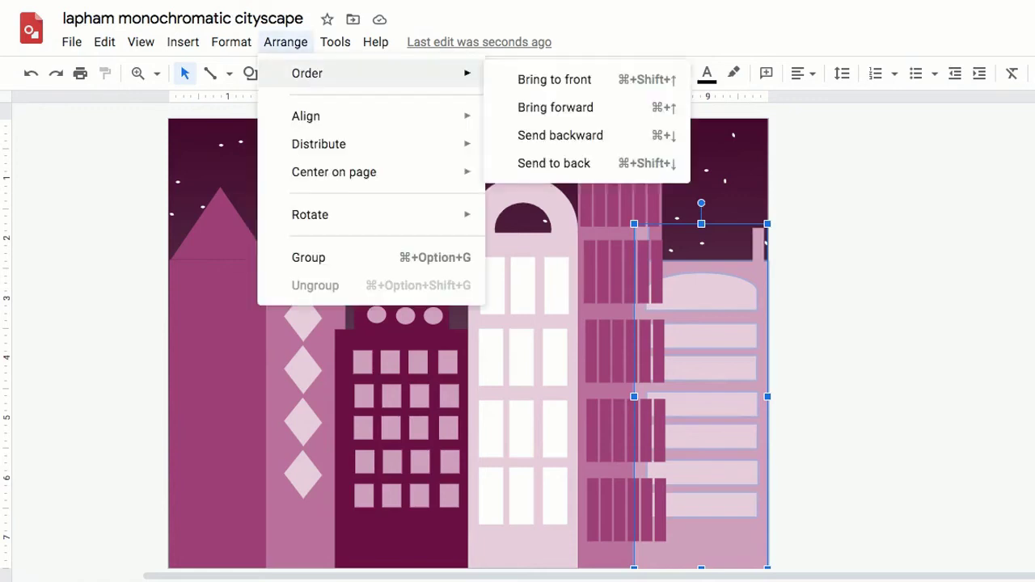
pyautogui.click(555, 79)
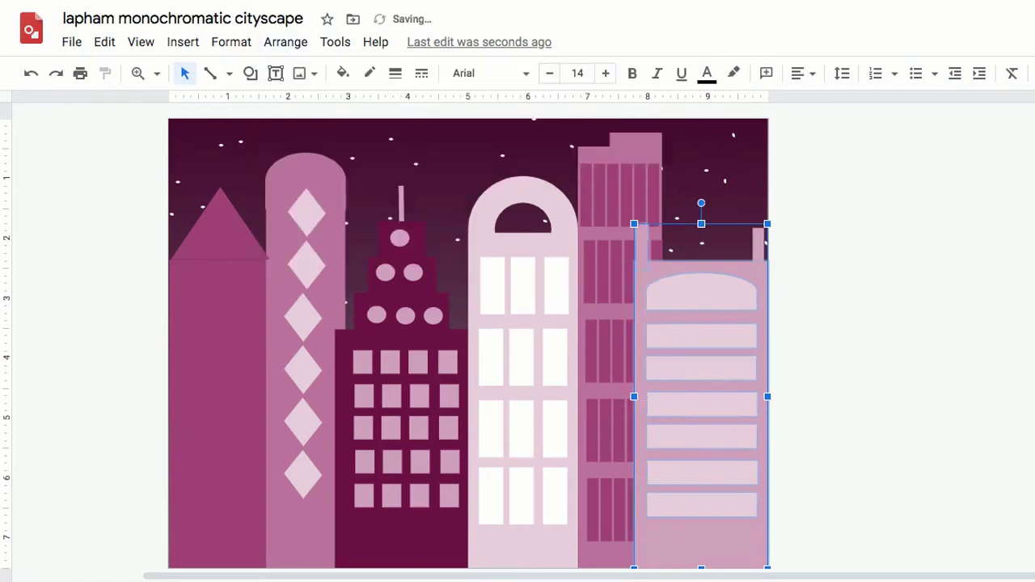
pyautogui.press('Escape')
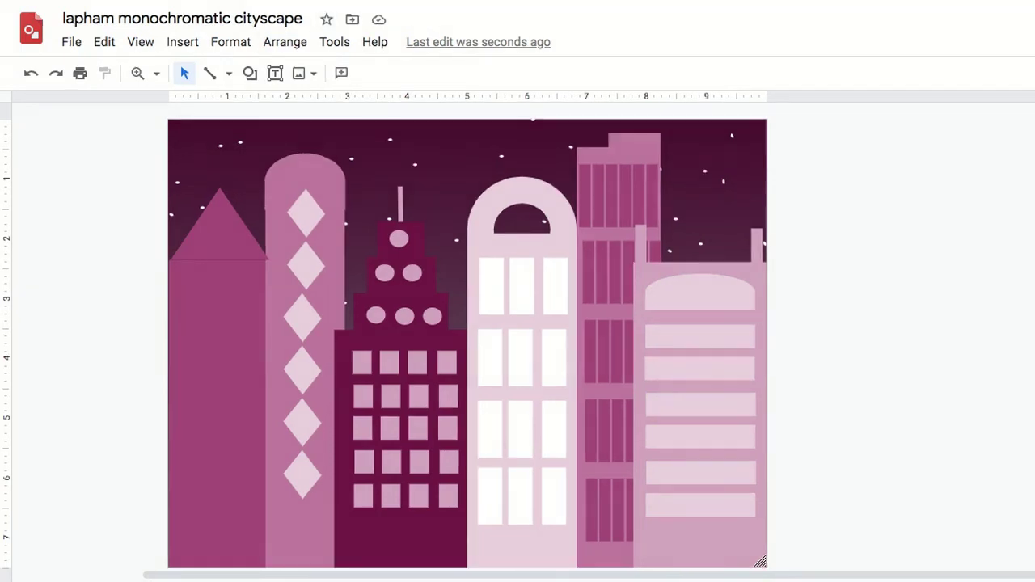
# - Draw a straight vertical line down the pointed-roof building, running from just below the roof to near its base
pyautogui.click(229, 74)
pyautogui.click(243, 105)
pyautogui.click(188, 273)
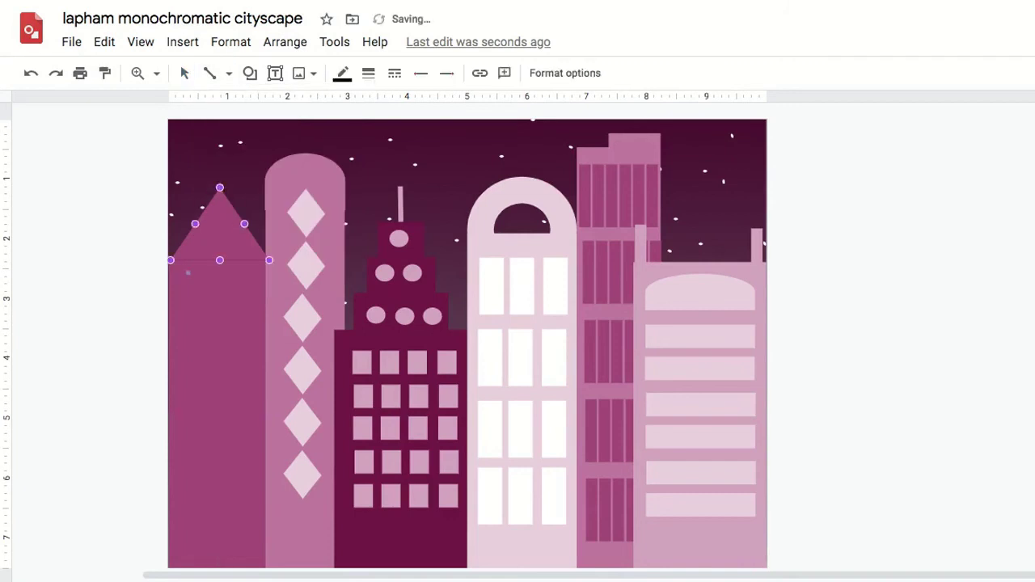
pyautogui.moveTo(190, 538); pyautogui.dragTo(275, 579)
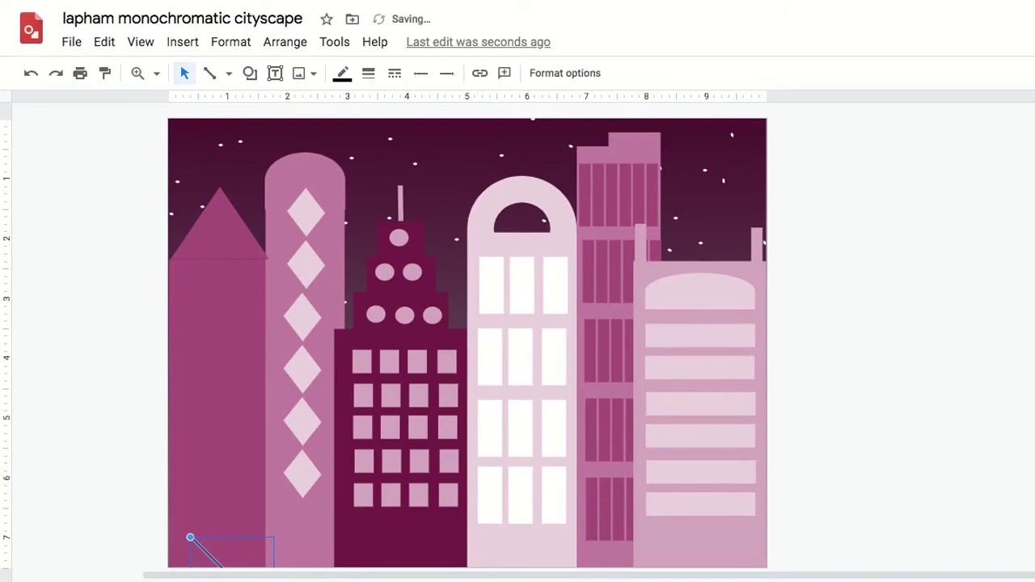
pyautogui.scroll(-1, 467, 340)
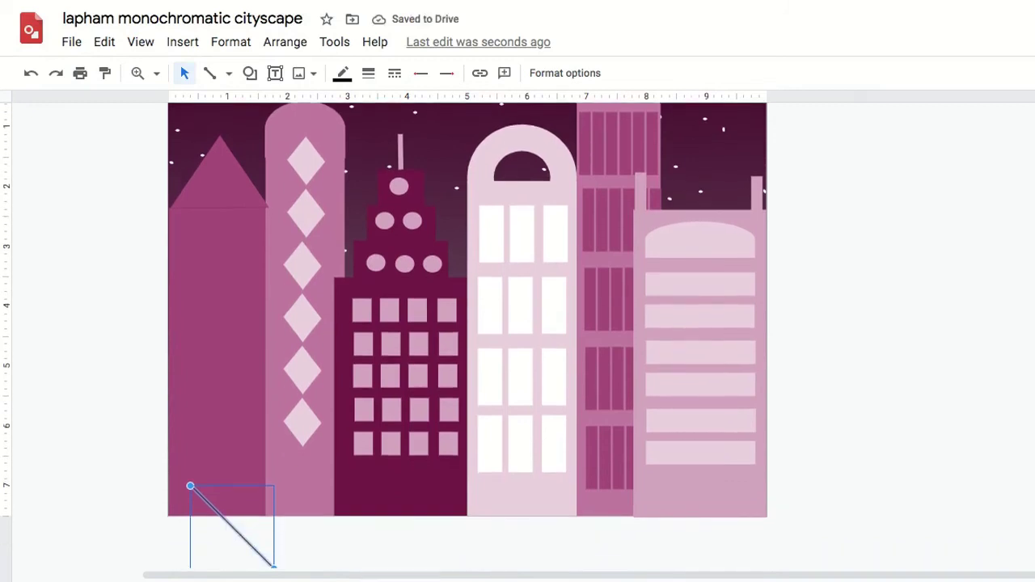
pyautogui.moveTo(274, 566); pyautogui.dragTo(190, 223)
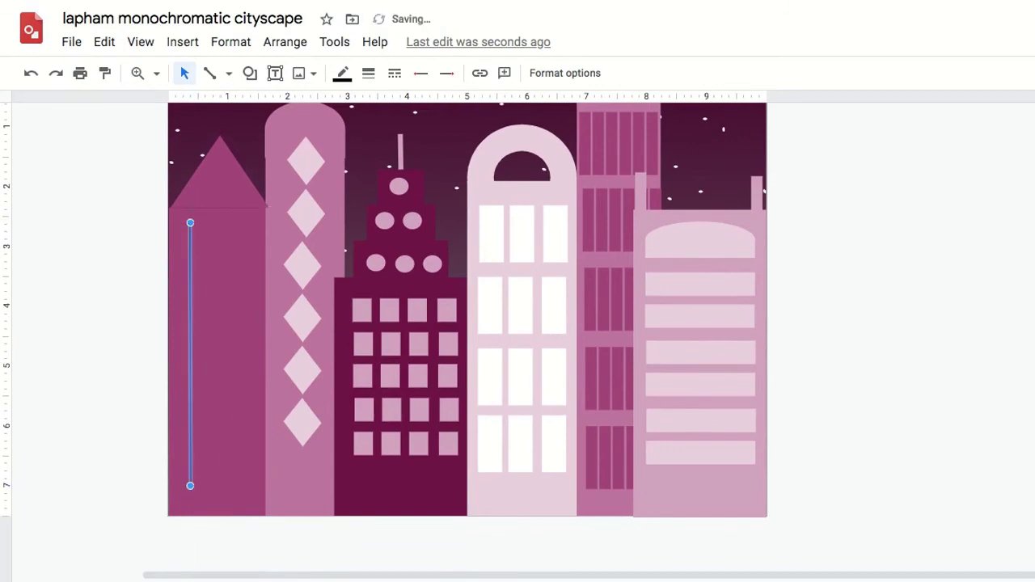
# - Set the vertical line on the pointed-roof building to 8px weight, a short-dash style and the darkest magenta colour
pyautogui.click(368, 72)
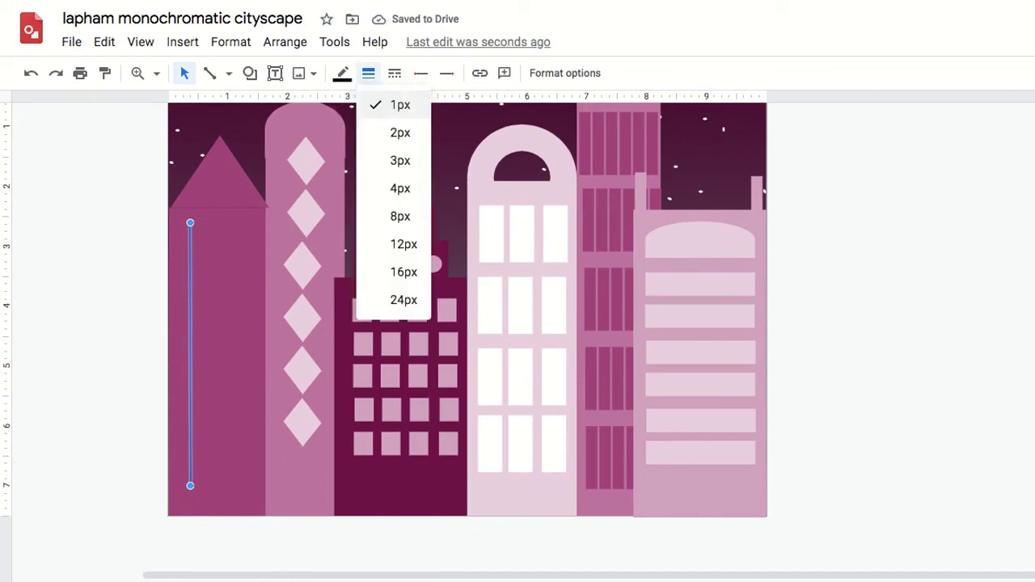
pyautogui.click(400, 216)
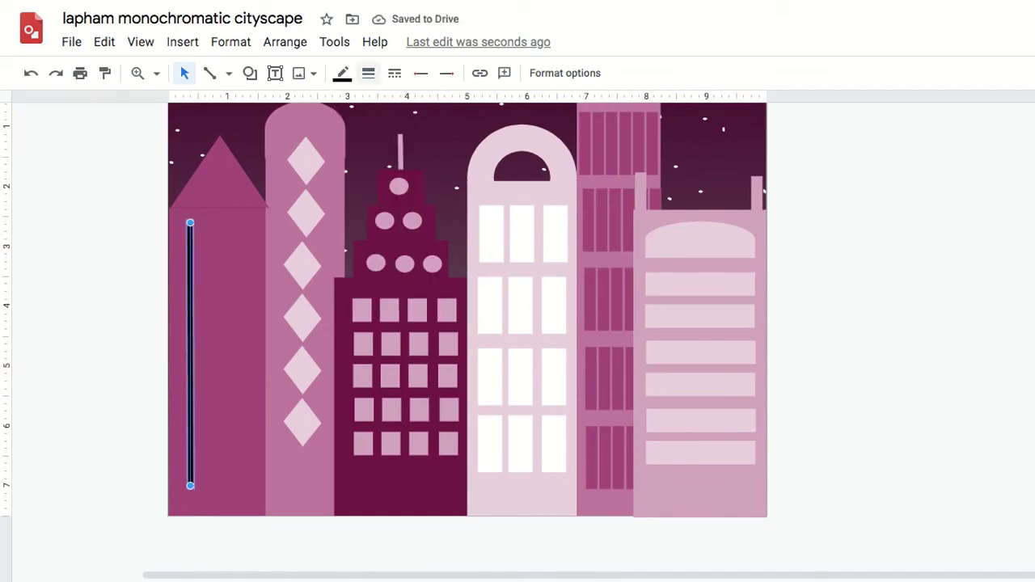
pyautogui.click(393, 73)
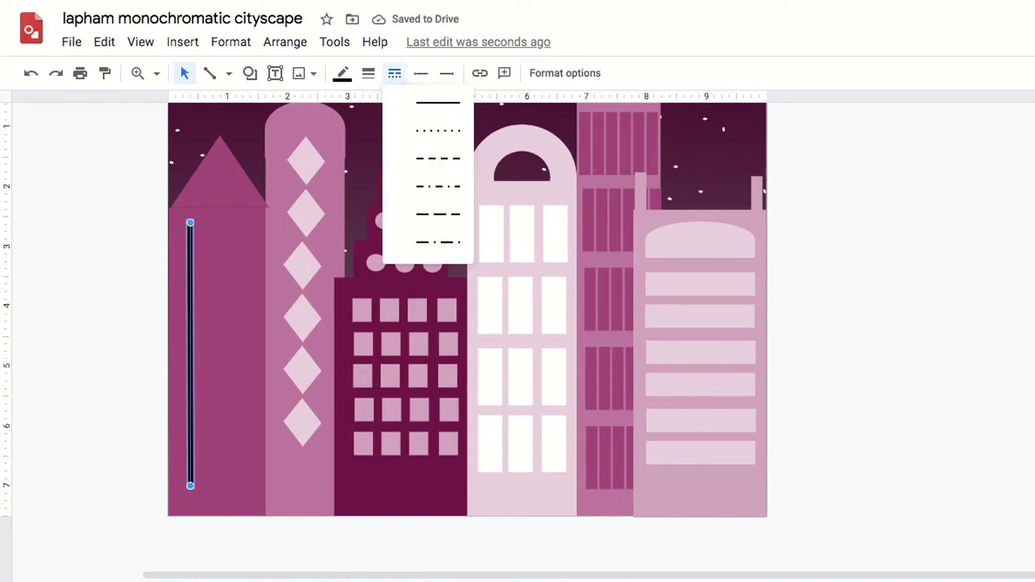
pyautogui.click(429, 159)
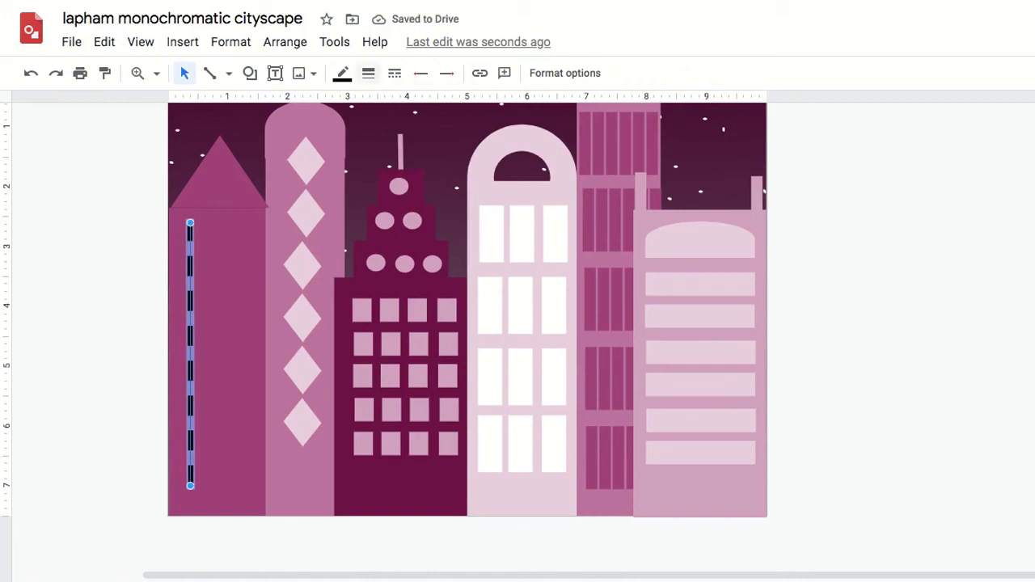
pyautogui.click(343, 73)
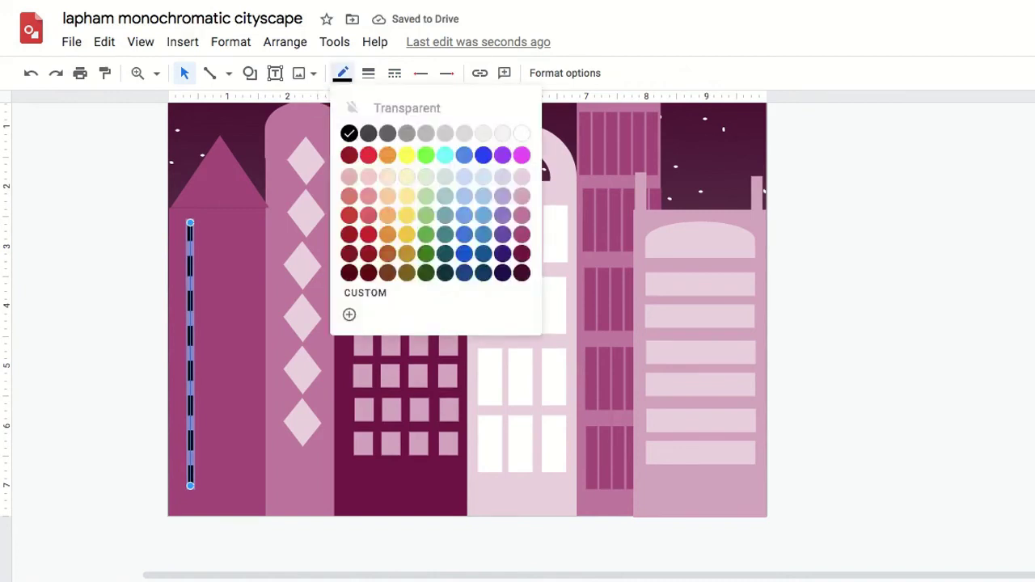
pyautogui.click(522, 272)
pyautogui.press('Escape')
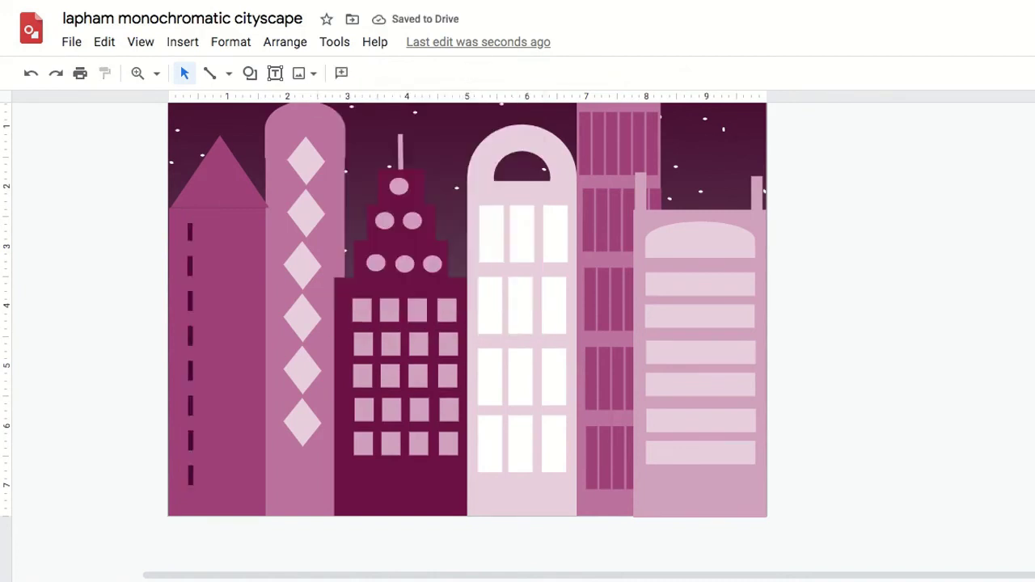
# - Duplicate the dashed line across the pointed-roof building to form five parallel columns of narrow windows
pyautogui.click(190, 354)
pyautogui.hotkey('ctrl', 'd')
pyautogui.moveTo(199, 364); pyautogui.dragTo(252, 388)
pyautogui.keyDown('shift'); pyautogui.click(190, 354); pyautogui.keyUp('shift')
pyautogui.hotkey('ctrl', 'd')
pyautogui.scroll(1, 216, 364)
pyautogui.press('Escape')
pyautogui.click(236, 389)
pyautogui.hotkey('ctrl', 'd')
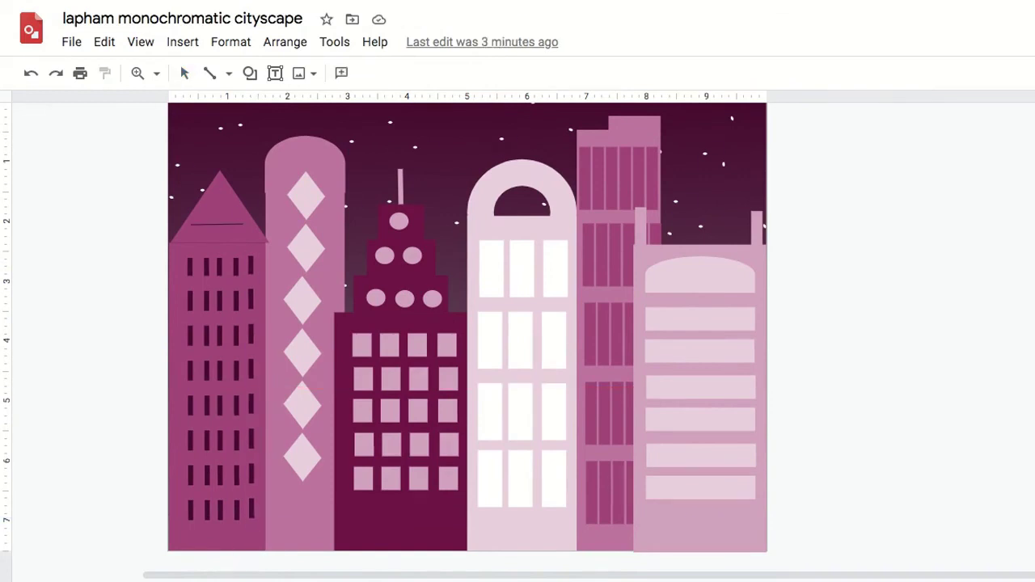
# - Add a rectangular door at the base of the round-topped building with diamond windows and fill it black
pyautogui.click(342, 73)
pyautogui.click(349, 165)
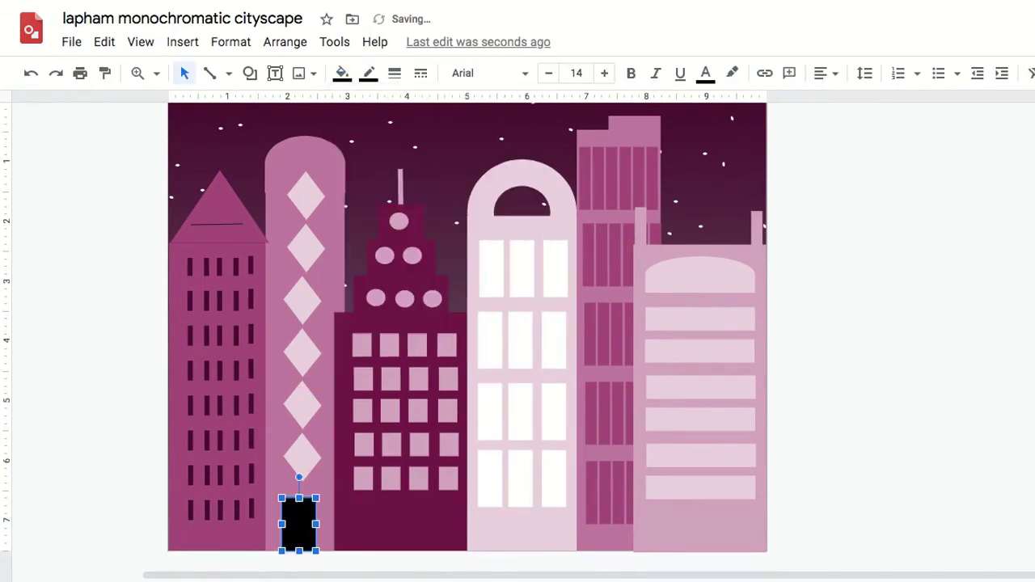